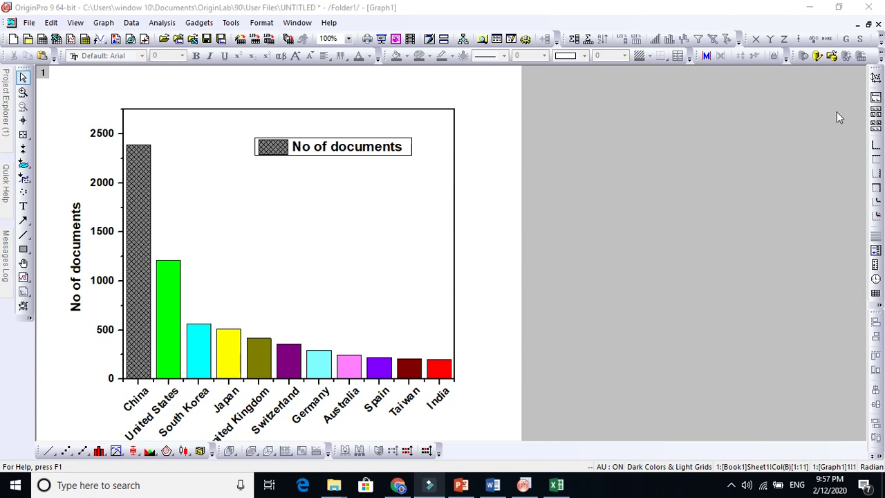
# - Minimize Graph1 and maximize the Book1 worksheet window
pyautogui.click(857, 24)
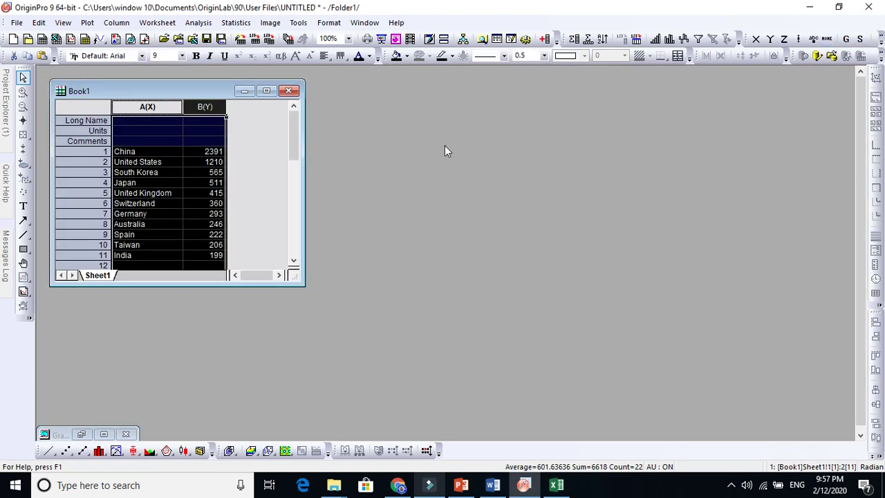
pyautogui.click(266, 91)
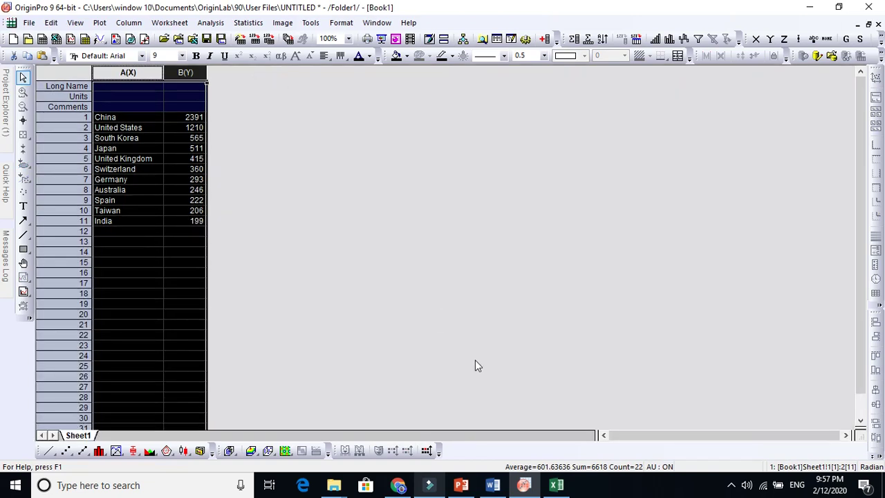
# - Copy Excel's country names A9:A22, China through Singapore, into Book1 column A from cell A1
pyautogui.click(557, 484)
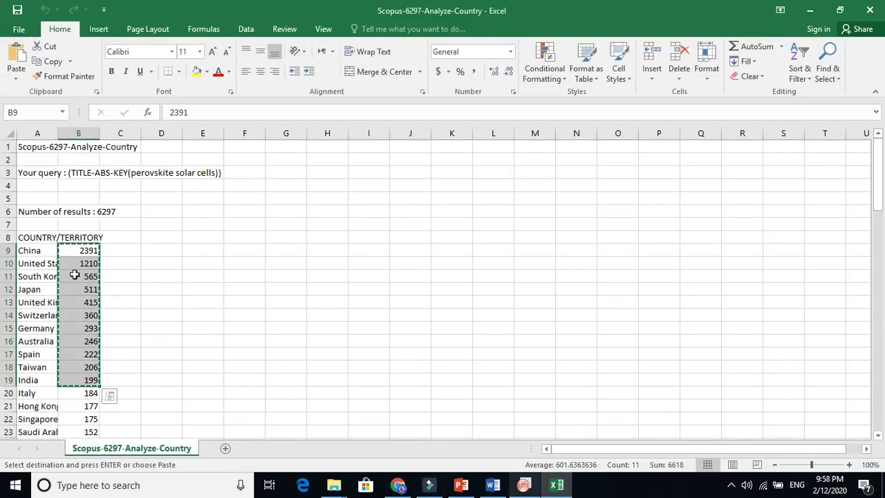
pyautogui.moveTo(39, 251); pyautogui.dragTo(43, 415)
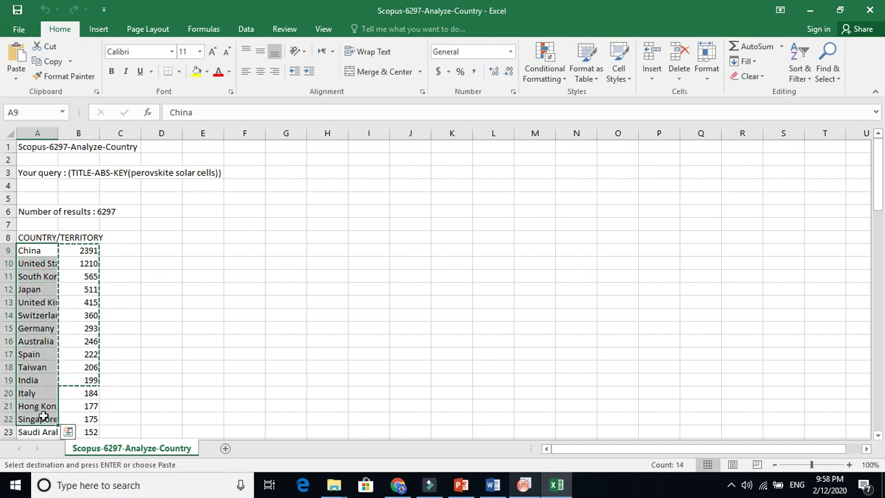
pyautogui.hotkey('ctrl', 'c')
pyautogui.click(523, 486)
pyautogui.click(126, 118)
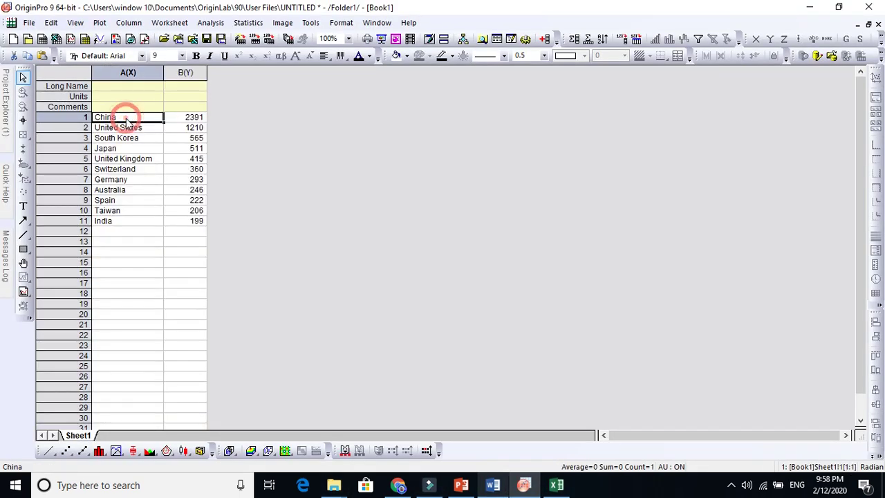
pyautogui.hotkey('ctrl', 'v')
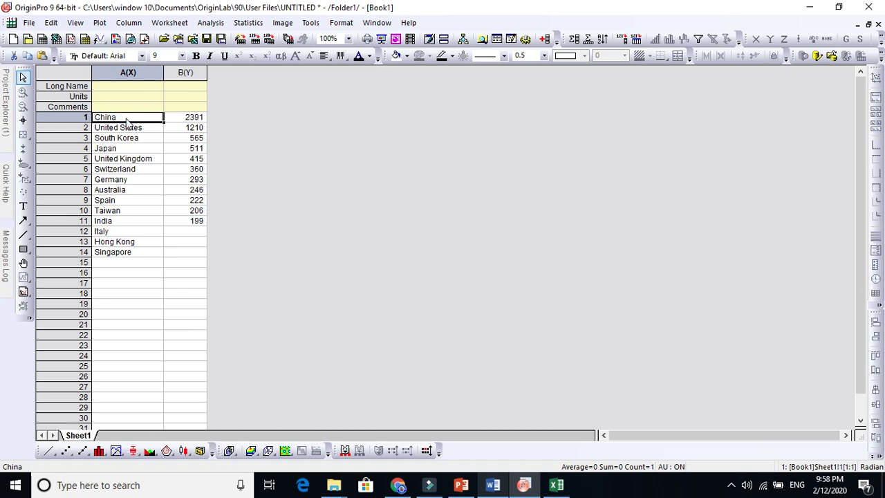
# - Copy Excel's document counts B9:B22 into Book1 column B from cell B1
pyautogui.click(556, 484)
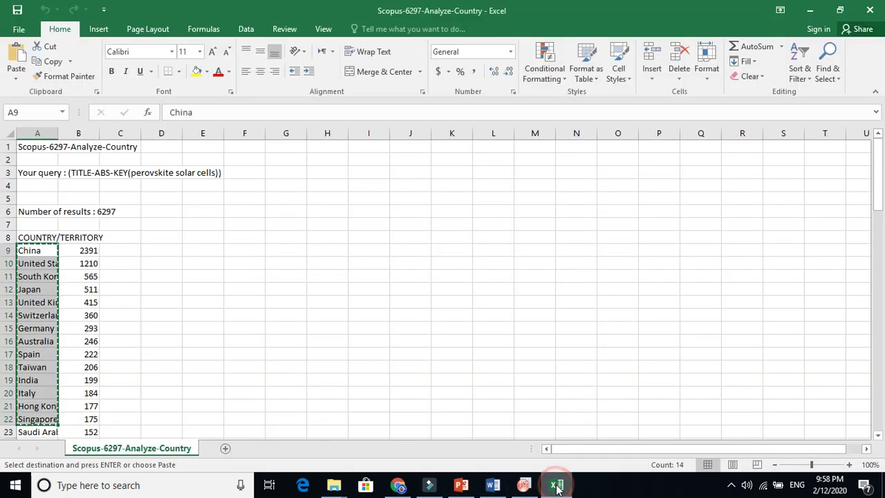
pyautogui.moveTo(84, 251); pyautogui.dragTo(80, 416)
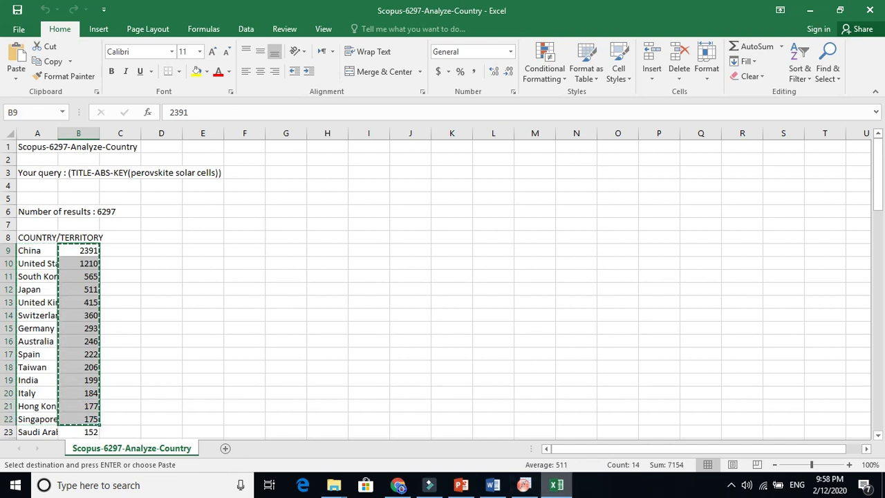
pyautogui.click(524, 487)
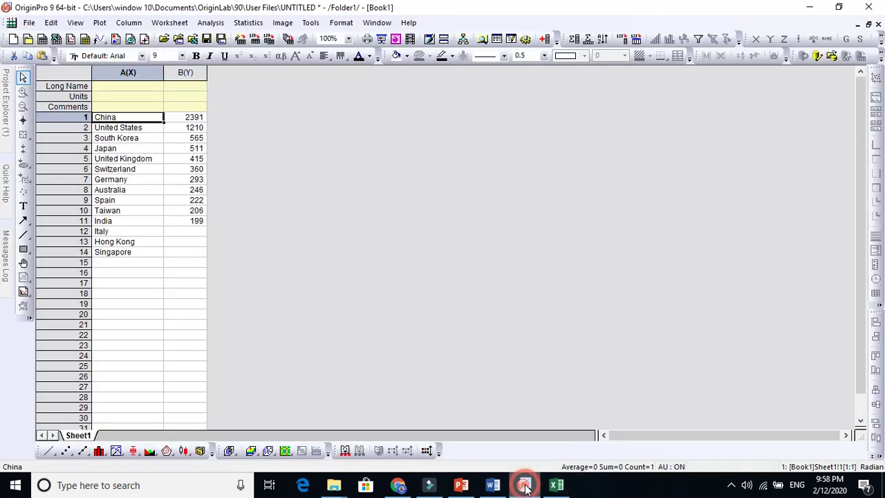
pyautogui.click(193, 119)
pyautogui.hotkey('ctrl', 'v')
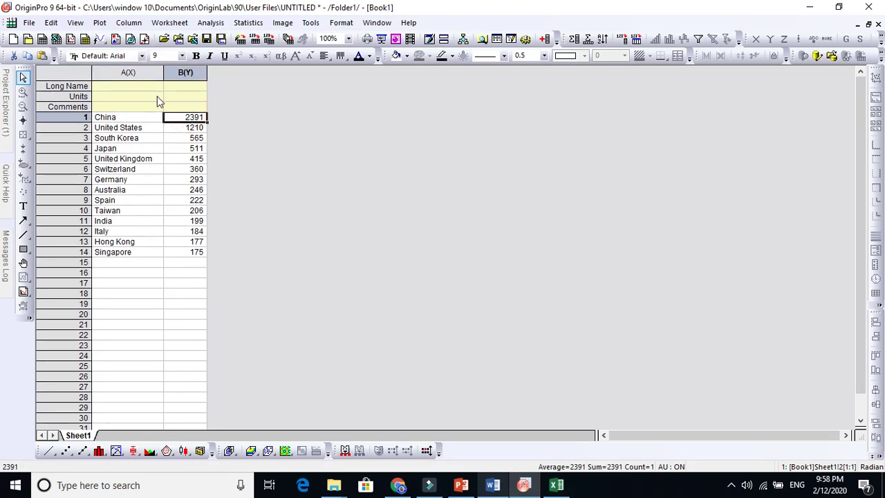
# - Plot columns A and B as a Column chart, creating Graph2
pyautogui.moveTo(133, 74); pyautogui.dragTo(166, 76)
pyautogui.click(100, 24)
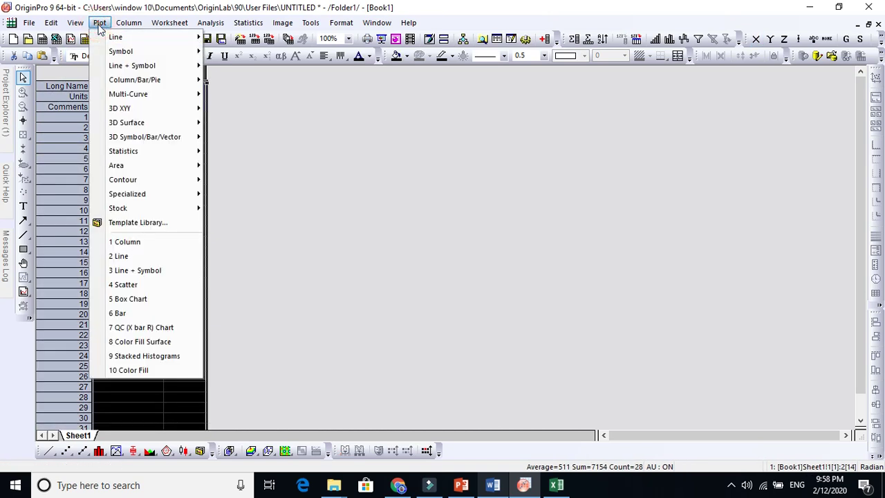
pyautogui.moveTo(138, 82)
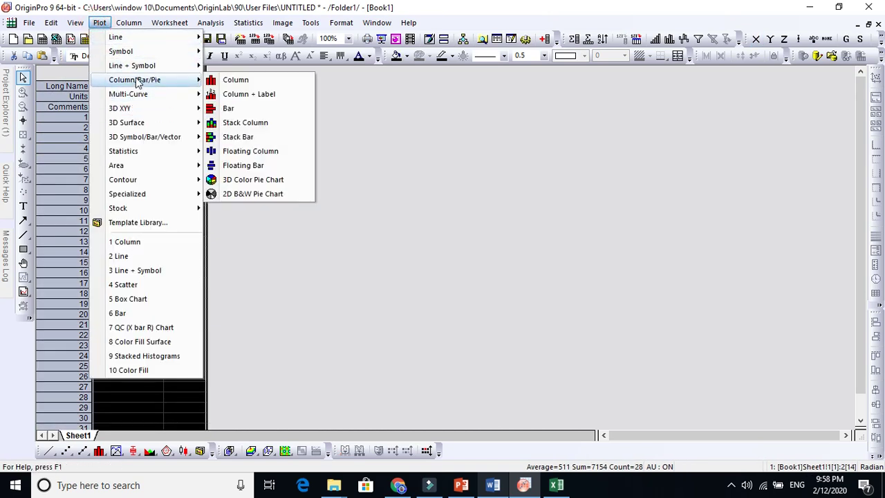
pyautogui.click(229, 83)
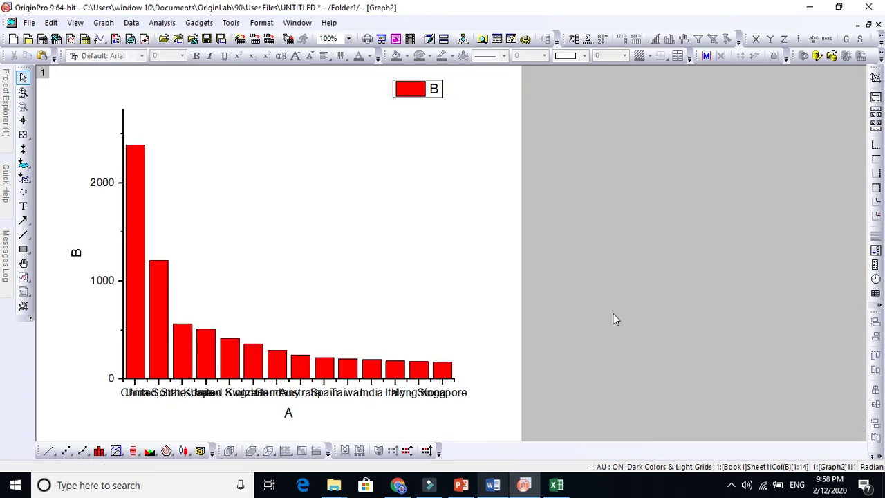
pyautogui.click(313, 393)
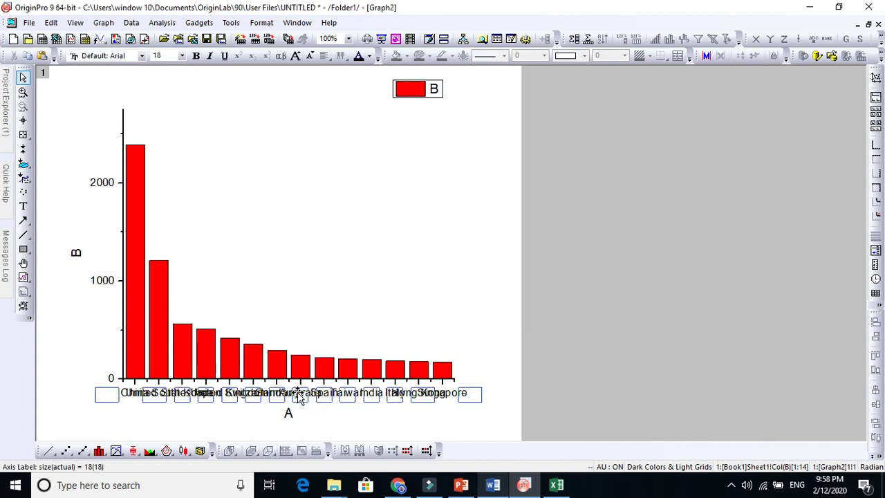
# - Enable the Opposite axis lines for horizontal and vertical in the Y axis Grid Lines settings
pyautogui.click(96, 279)
pyautogui.doubleClick(97, 279)
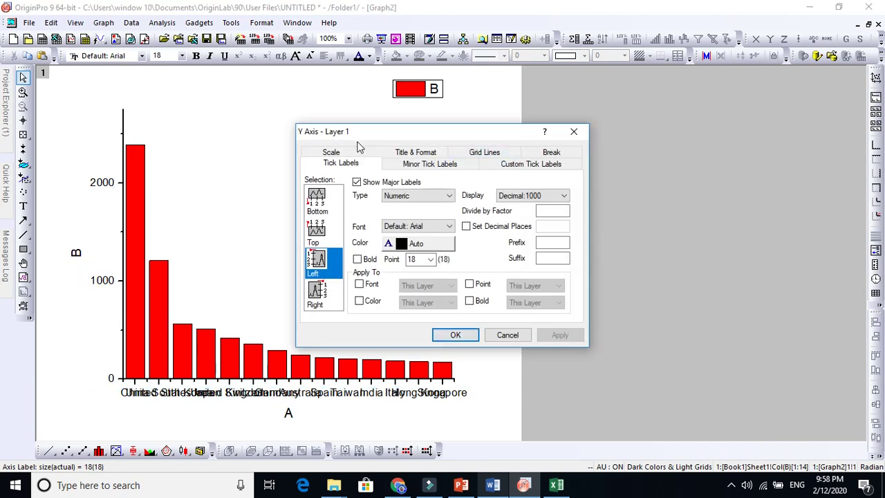
pyautogui.click(475, 153)
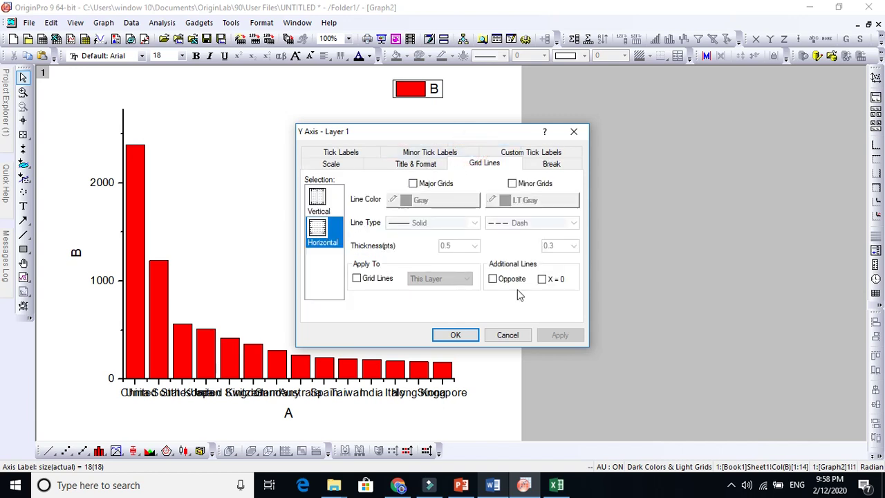
pyautogui.click(492, 279)
pyautogui.click(557, 336)
pyautogui.click(320, 200)
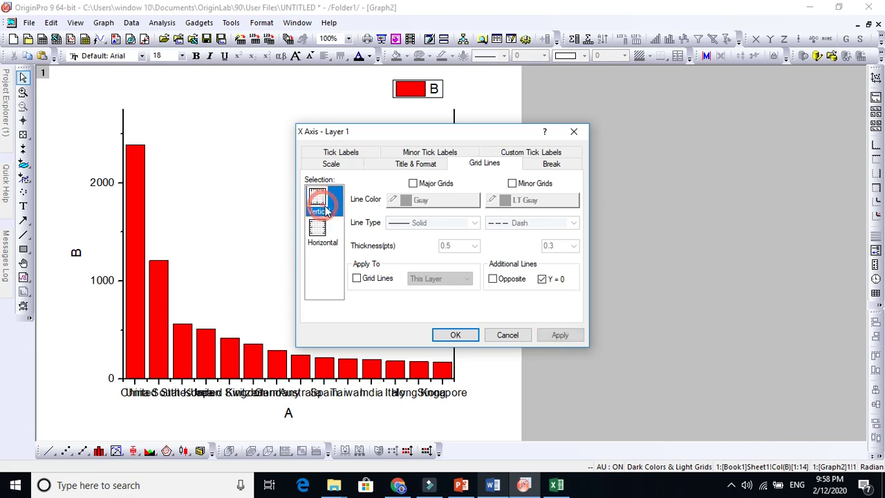
pyautogui.click(491, 278)
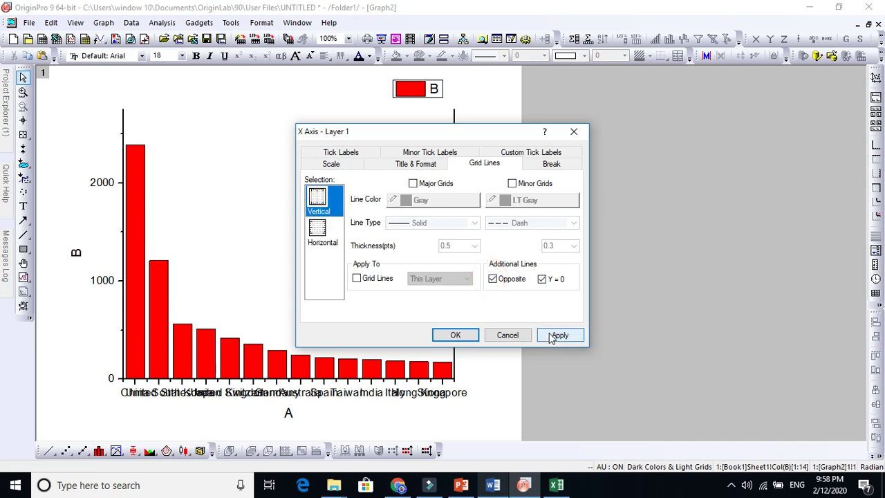
pyautogui.click(559, 334)
pyautogui.moveTo(434, 131); pyautogui.dragTo(634, 92)
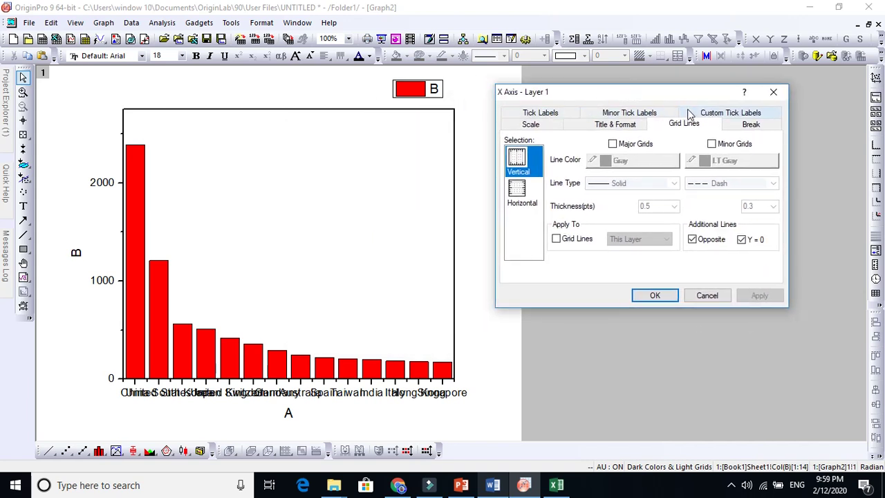
# - Set the country tick label rotation to 45 degrees, after briefly trying 90
pyautogui.click(619, 125)
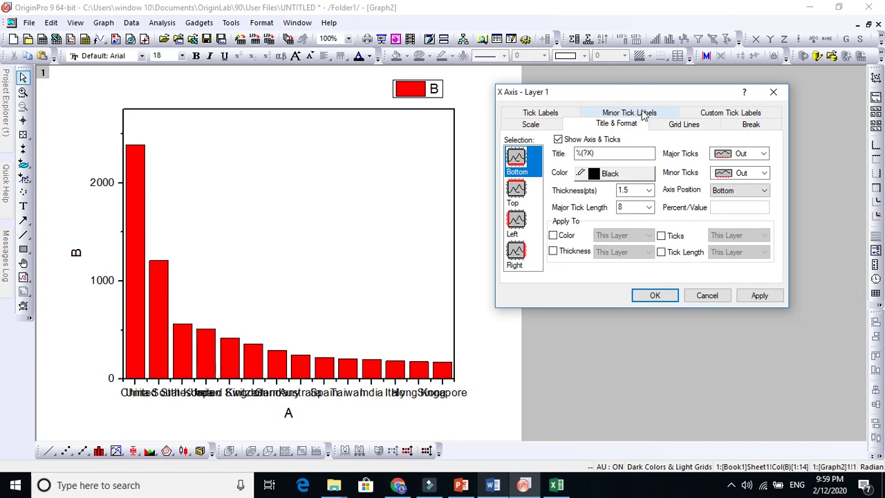
pyautogui.click(701, 112)
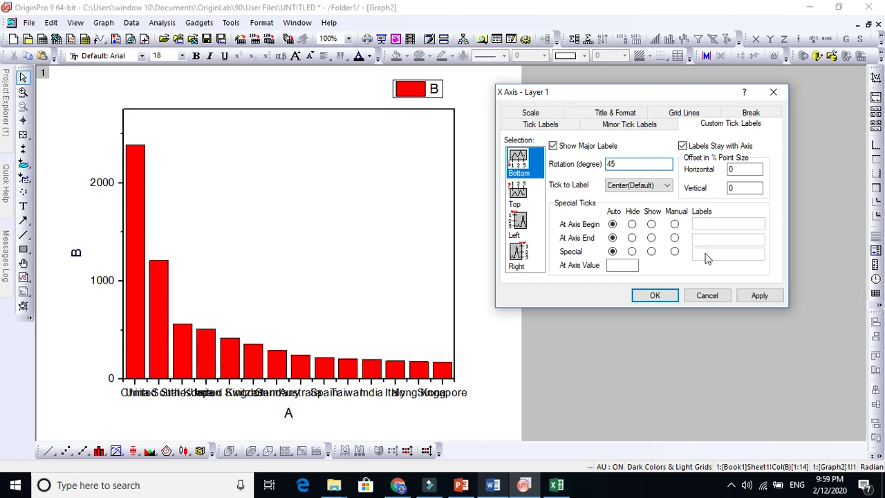
pyautogui.click(759, 295)
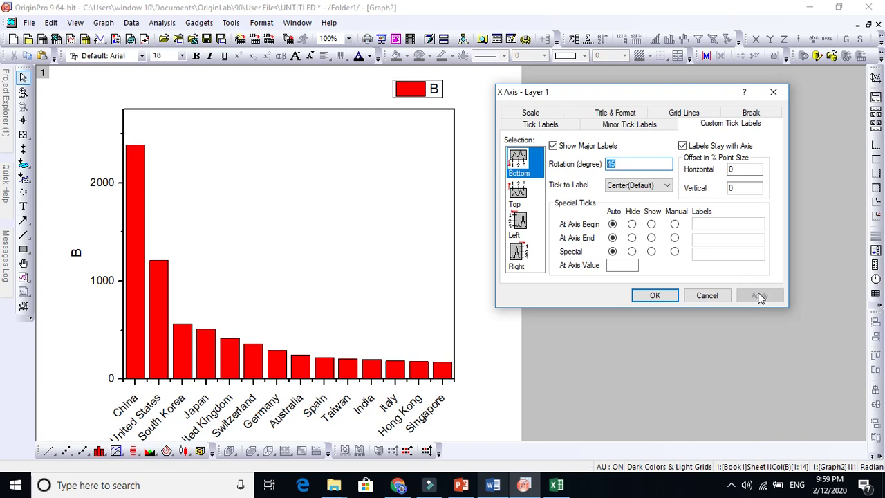
pyautogui.write('90')
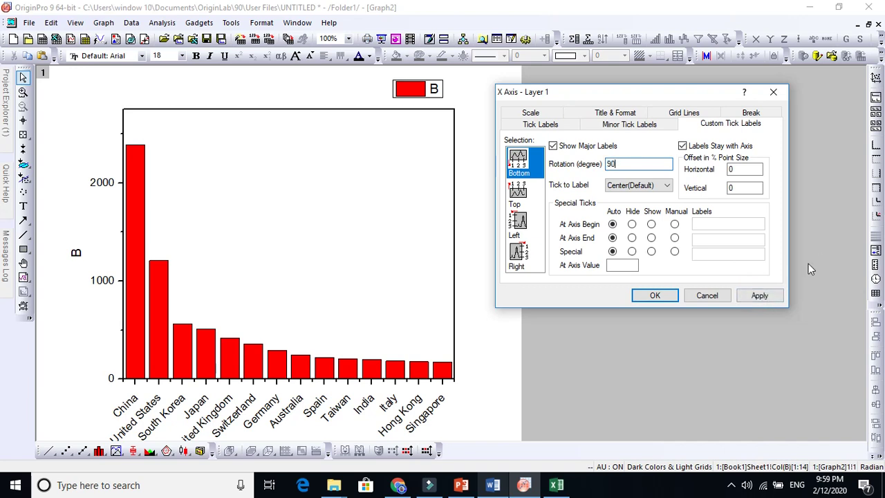
pyautogui.click(760, 295)
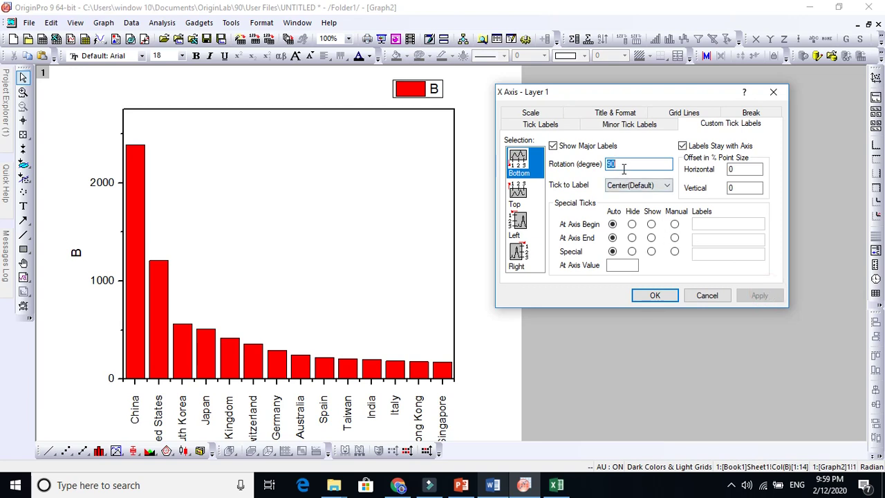
pyautogui.write('45')
pyautogui.click(758, 295)
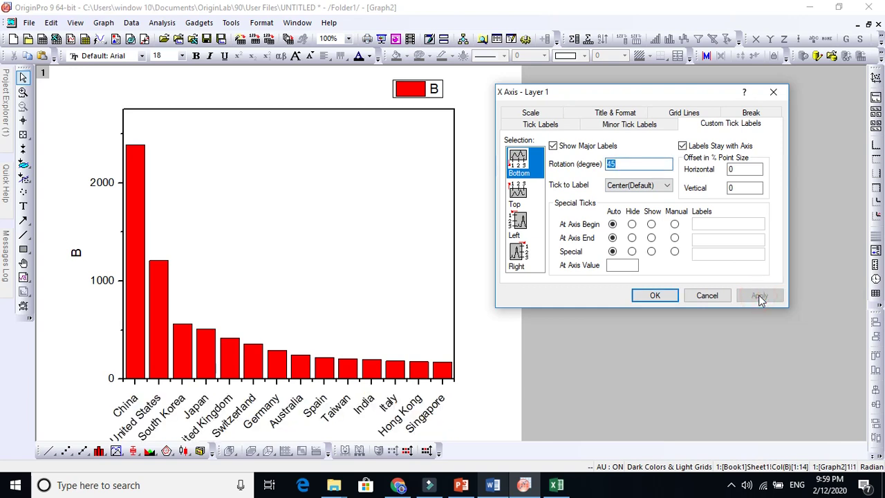
# - Set the Y axis scale increment to 500 so ticks run from 0 to 2500
pyautogui.click(653, 296)
pyautogui.doubleClick(104, 282)
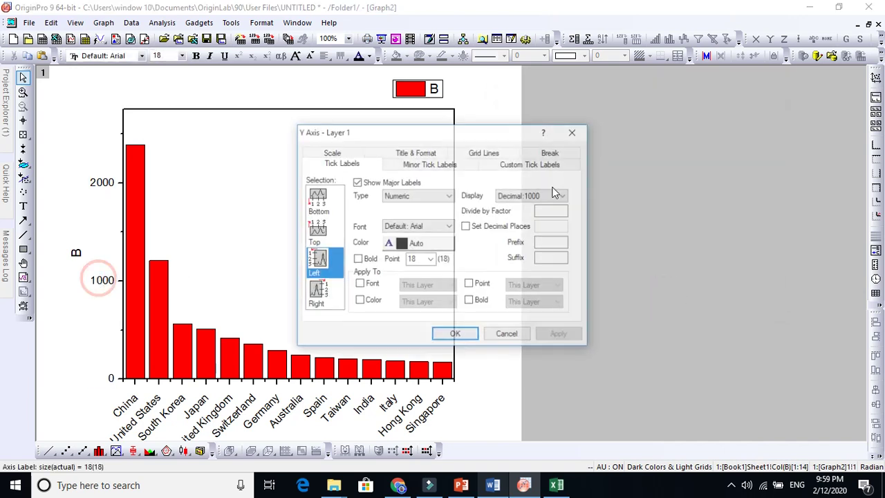
pyautogui.click(332, 152)
pyautogui.doubleClick(543, 190)
pyautogui.write('50')
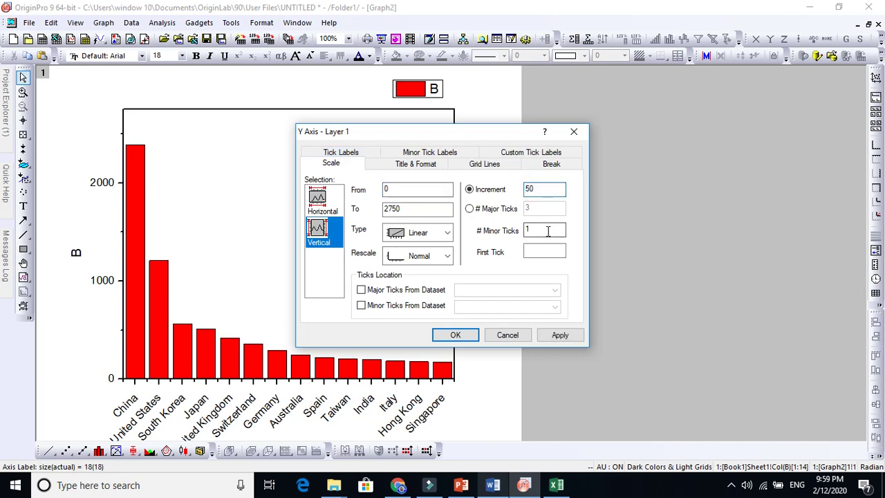
pyautogui.click(563, 337)
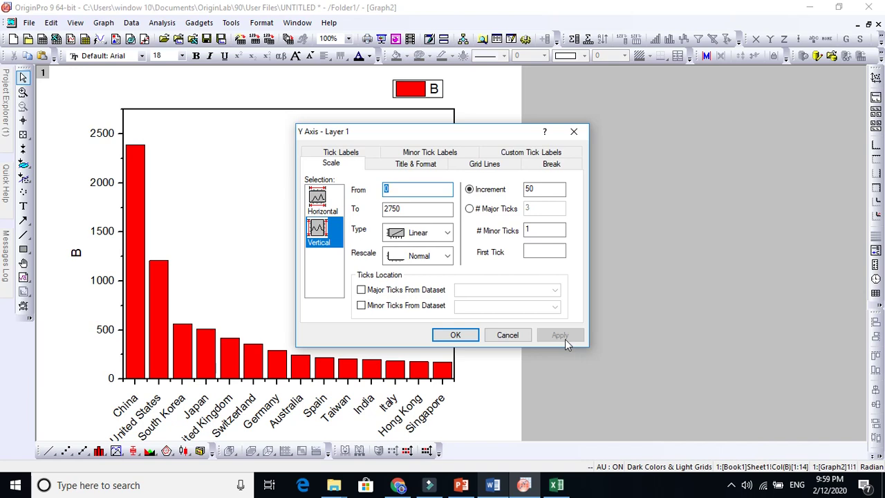
# - Make the Y tick labels bold at 22 pt and the country tick labels bold
pyautogui.click(454, 334)
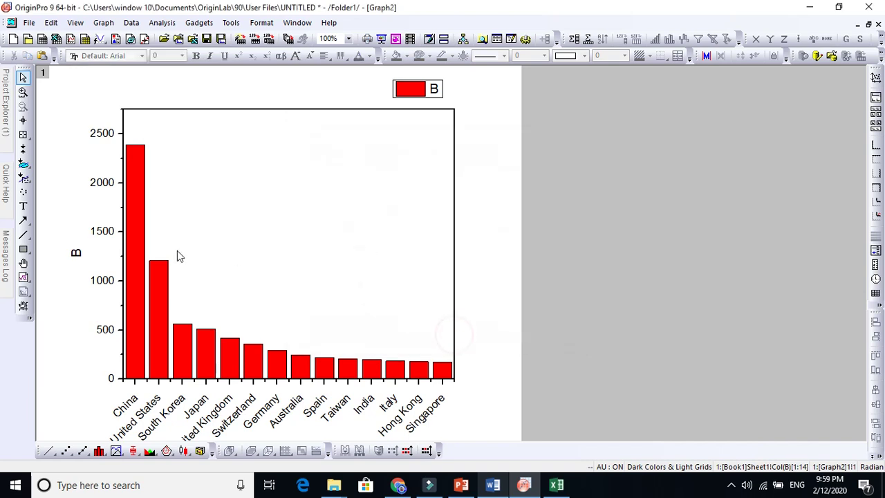
pyautogui.click(107, 232)
pyautogui.click(195, 56)
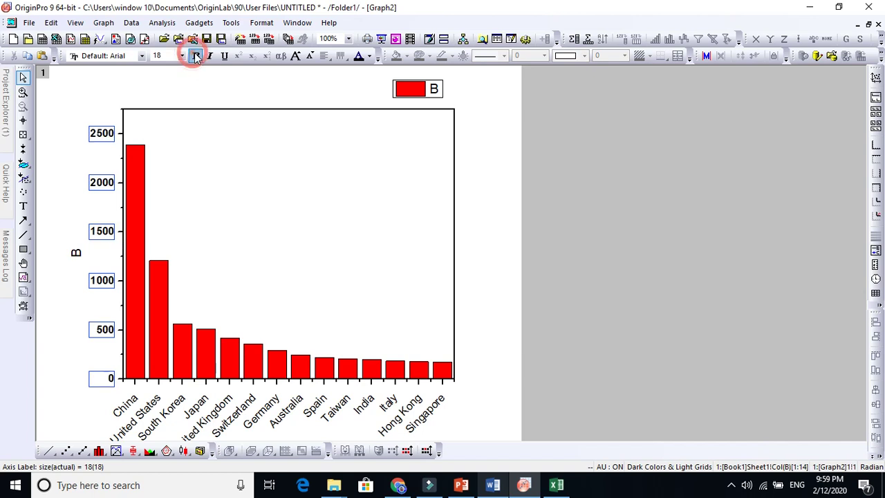
pyautogui.click(295, 56)
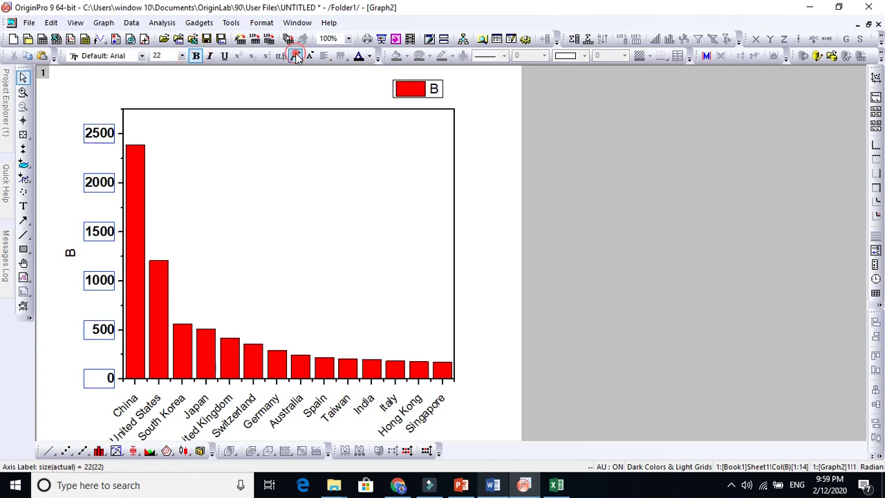
pyautogui.click(210, 401)
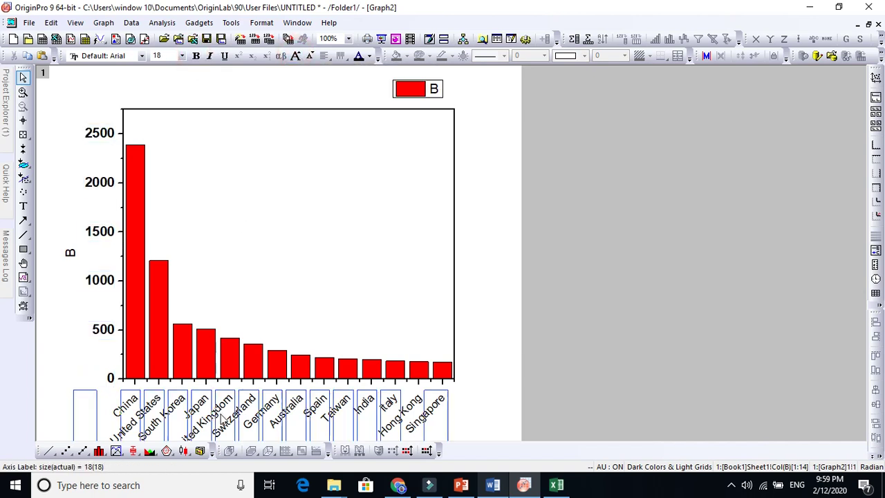
pyautogui.click(196, 56)
pyautogui.click(260, 203)
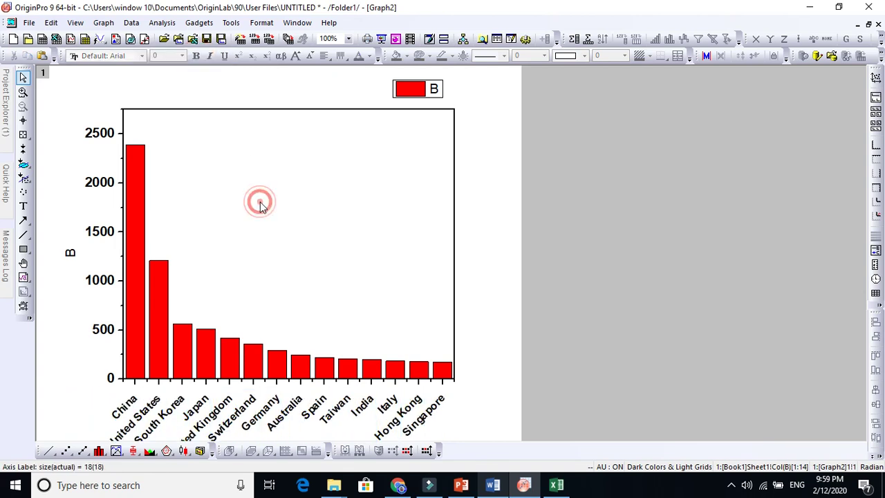
# - Drag the plot layer higher on the page so all country names show
pyautogui.click(299, 255)
pyautogui.moveTo(300, 257); pyautogui.dragTo(298, 237)
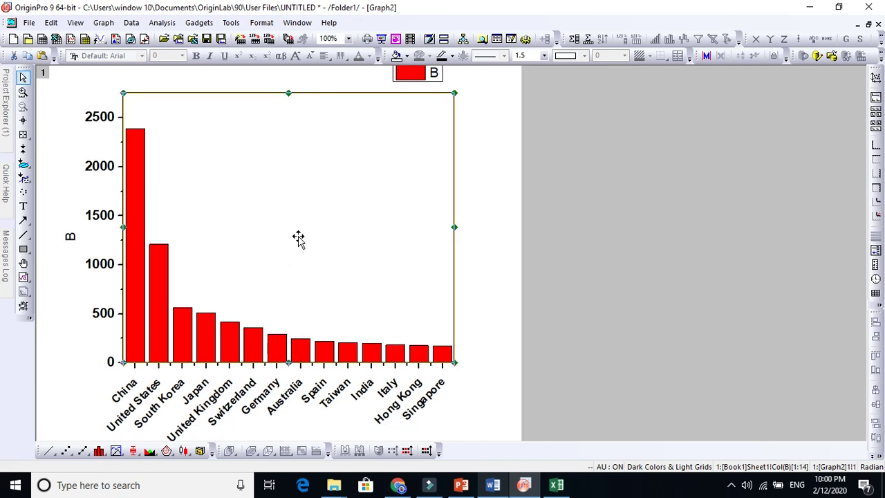
pyautogui.click(419, 88)
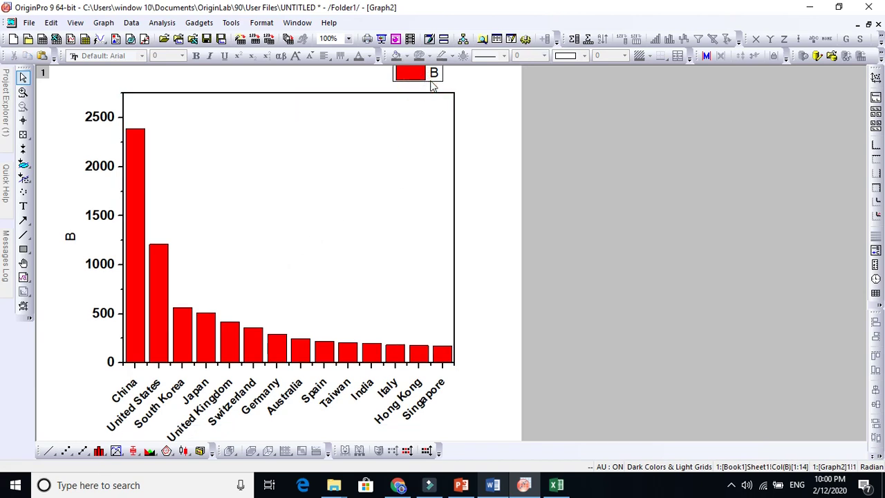
pyautogui.click(433, 83)
# - Drag the legend from above the chart into the plot frame's upper-right corner
pyautogui.click(468, 91)
pyautogui.click(408, 73)
pyautogui.click(380, 126)
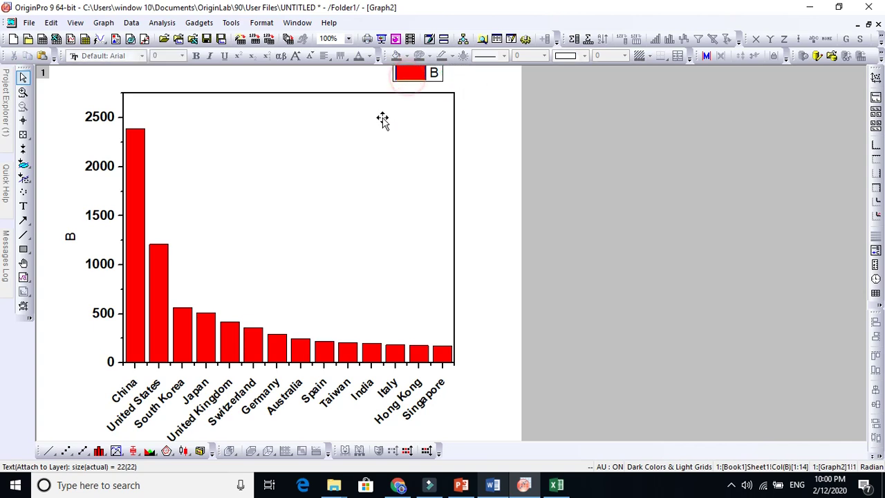
pyautogui.moveTo(482, 115); pyautogui.dragTo(371, 61)
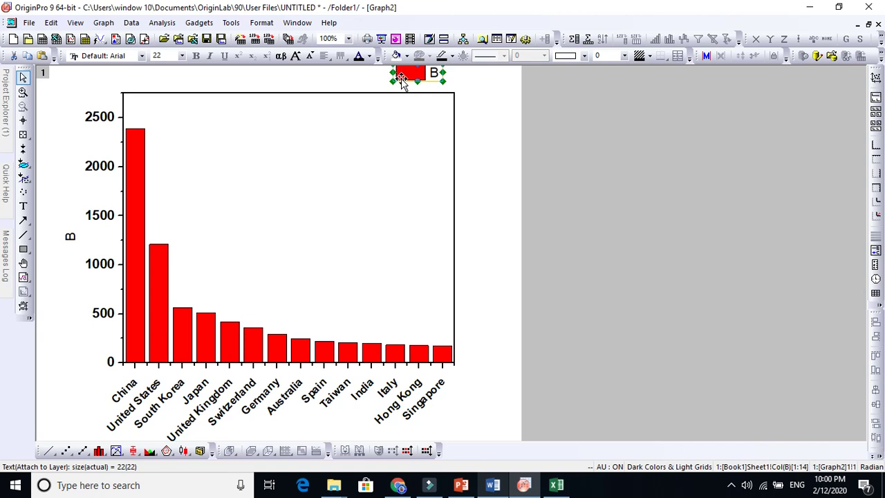
pyautogui.click(397, 102)
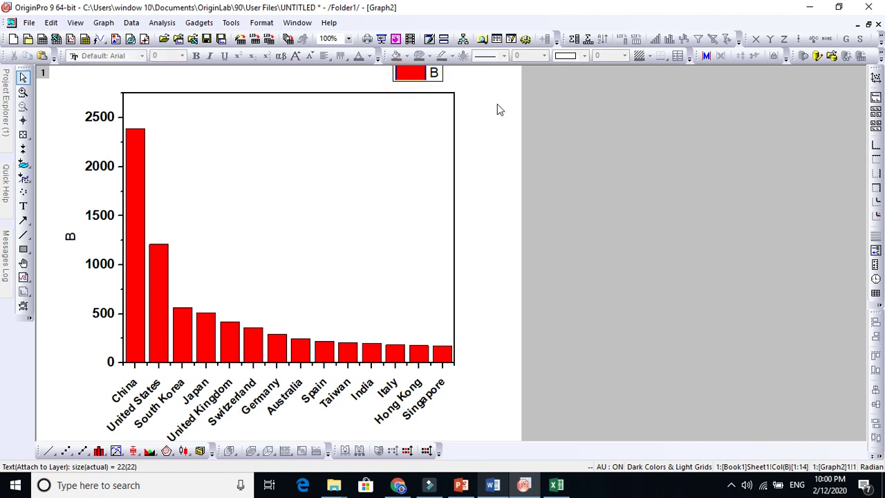
pyautogui.moveTo(491, 103); pyautogui.dragTo(389, 63)
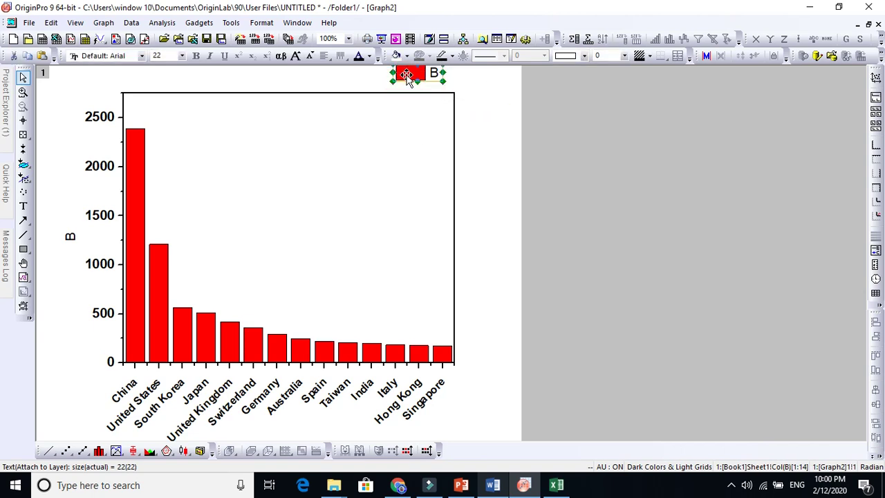
pyautogui.click(408, 100)
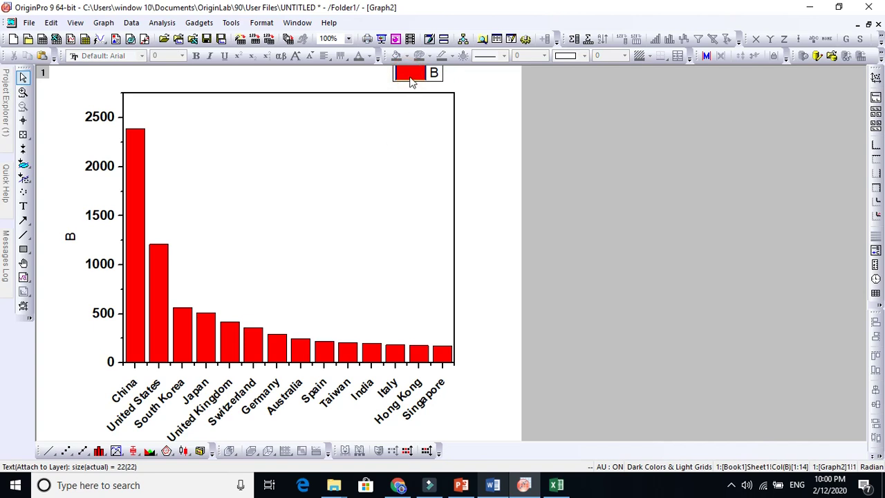
pyautogui.moveTo(470, 94); pyautogui.dragTo(379, 65)
pyautogui.moveTo(427, 77); pyautogui.dragTo(383, 124)
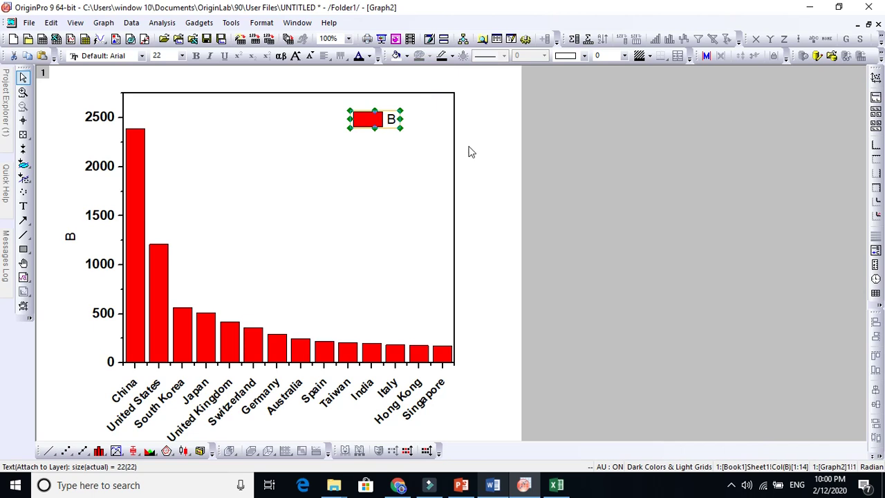
pyautogui.click(468, 152)
# - Replace the Y axis title text with 'Documents'
pyautogui.doubleClick(70, 237)
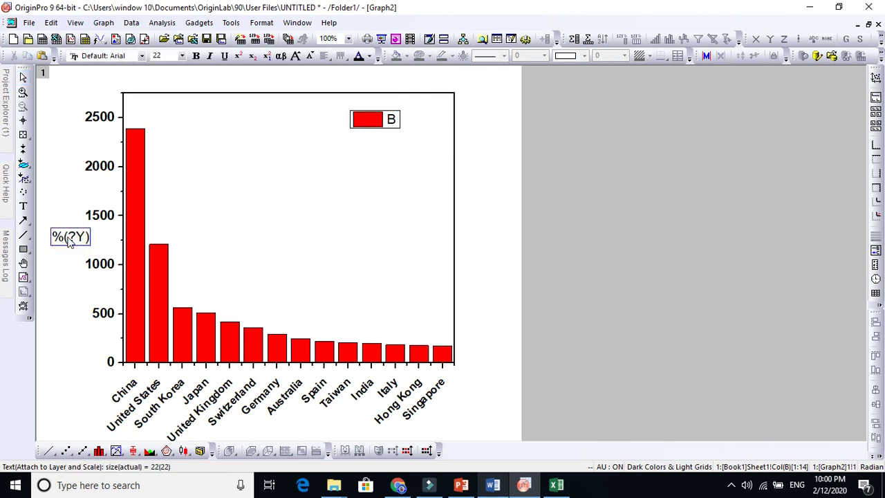
pyautogui.hotkey('ctrl', 'a')
pyautogui.write('Documentsw')
pyautogui.press('BackSpace')
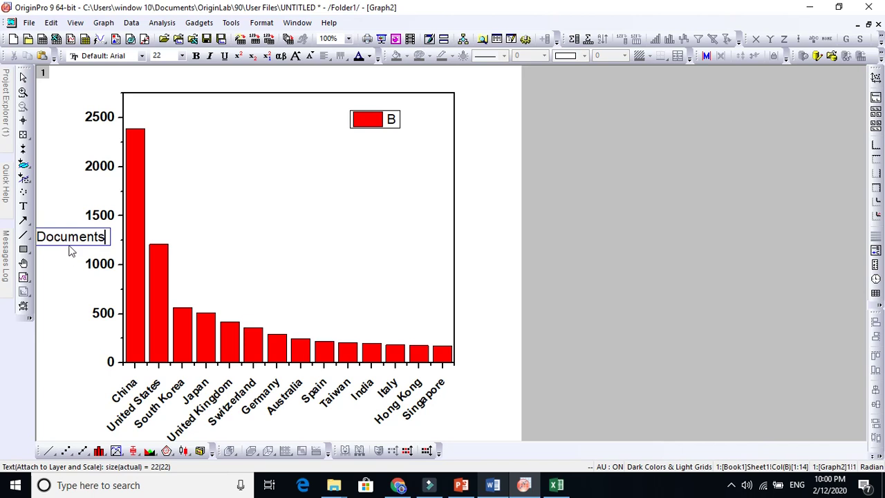
pyautogui.click(66, 239)
# - Make the 'Documents' axis title bold
pyautogui.click(69, 281)
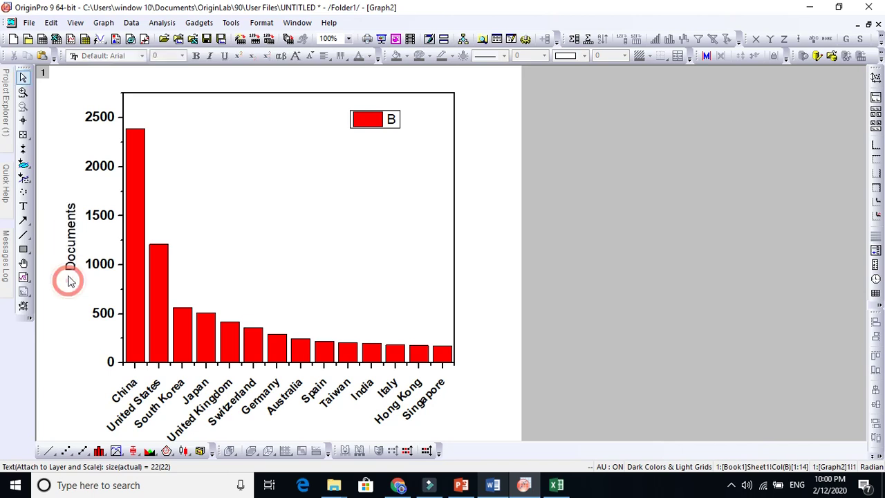
pyautogui.doubleClick(71, 255)
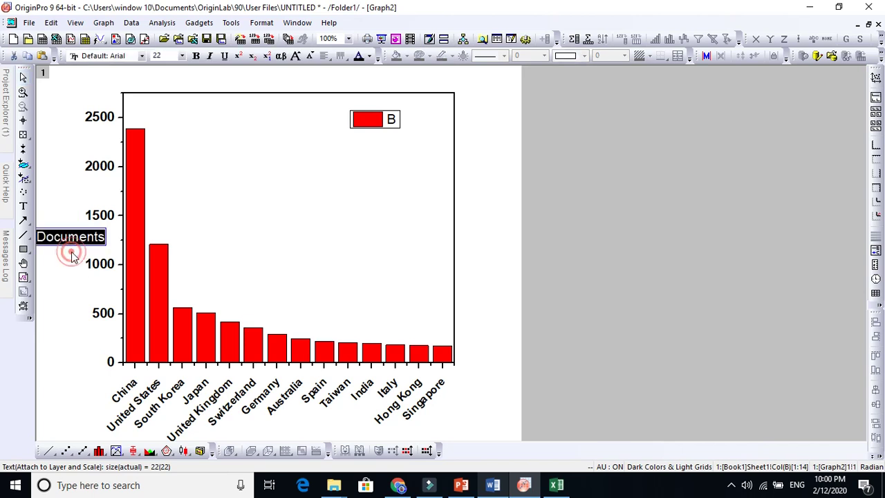
pyautogui.click(195, 55)
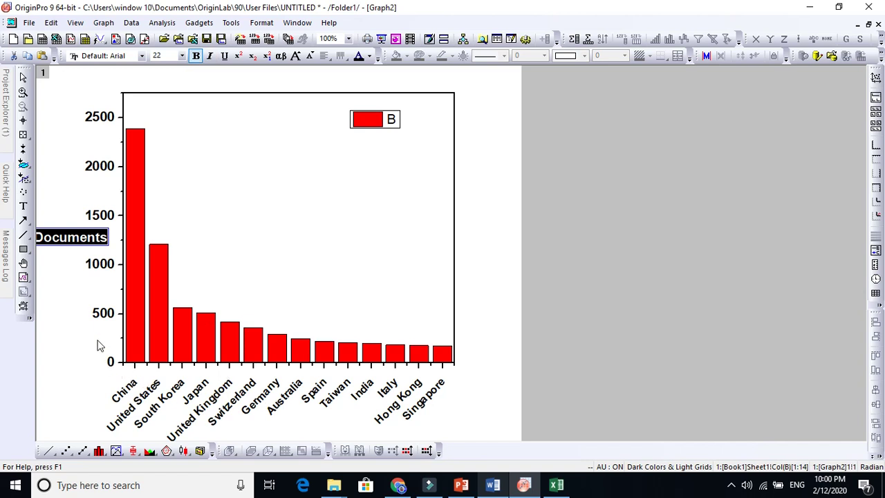
pyautogui.click(76, 275)
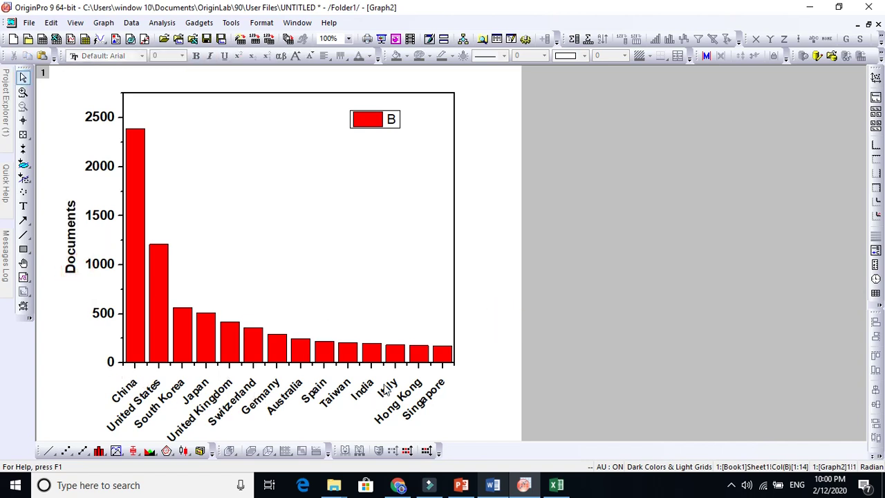
# - Select all the bars and change their fill from red to Blue, leaving page properties unchanged
pyautogui.click(481, 375)
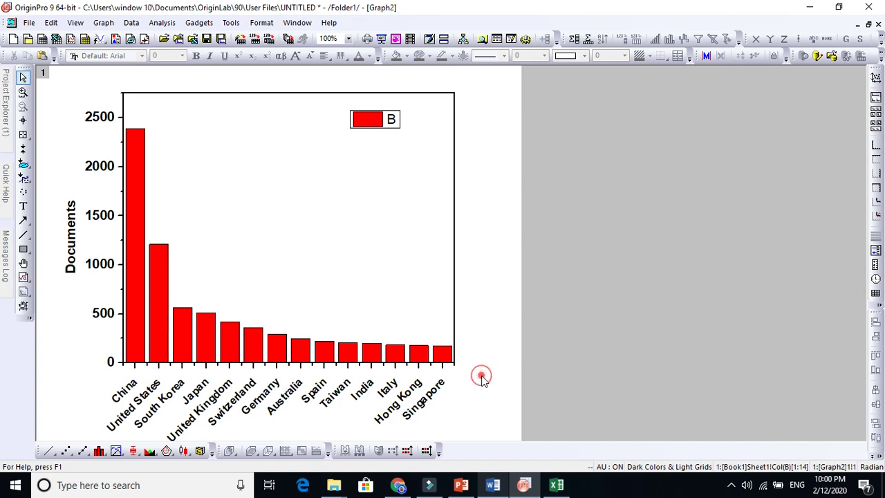
pyautogui.click(141, 268)
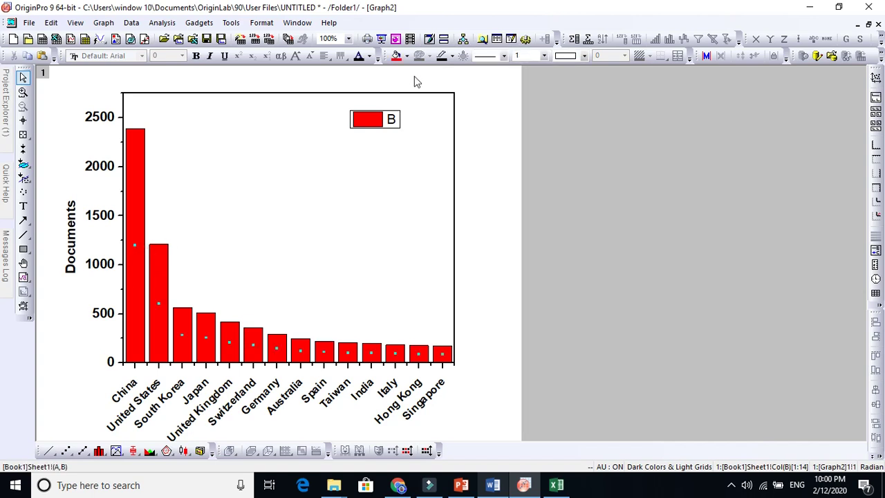
pyautogui.click(406, 56)
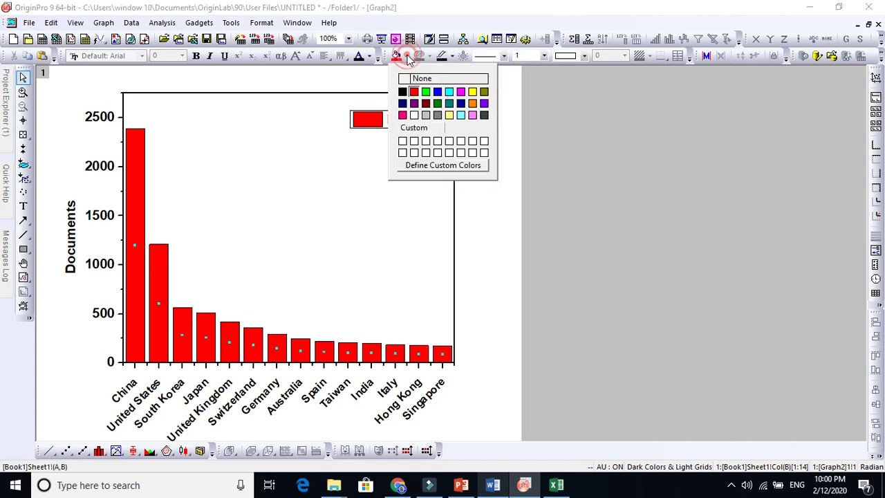
pyautogui.click(437, 92)
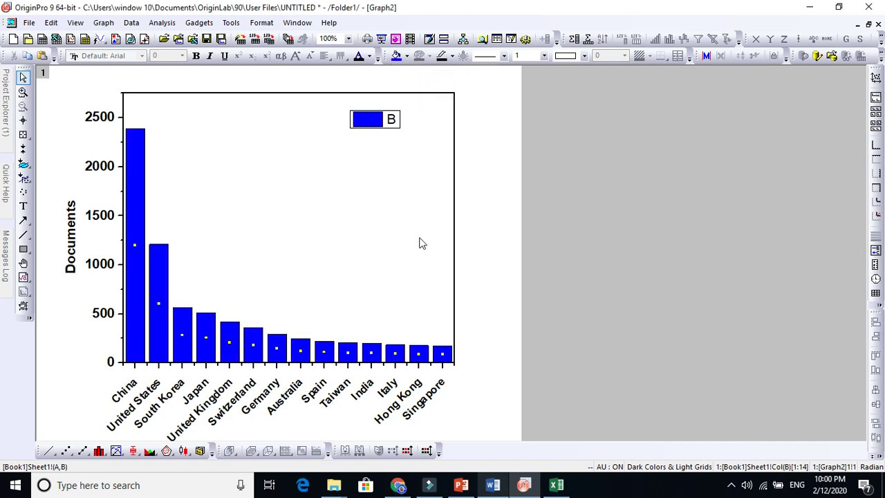
pyautogui.doubleClick(501, 252)
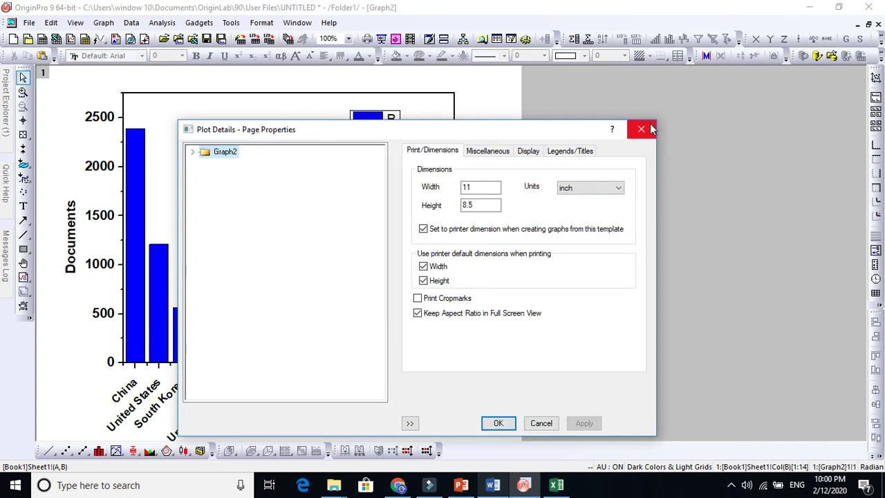
pyautogui.click(639, 131)
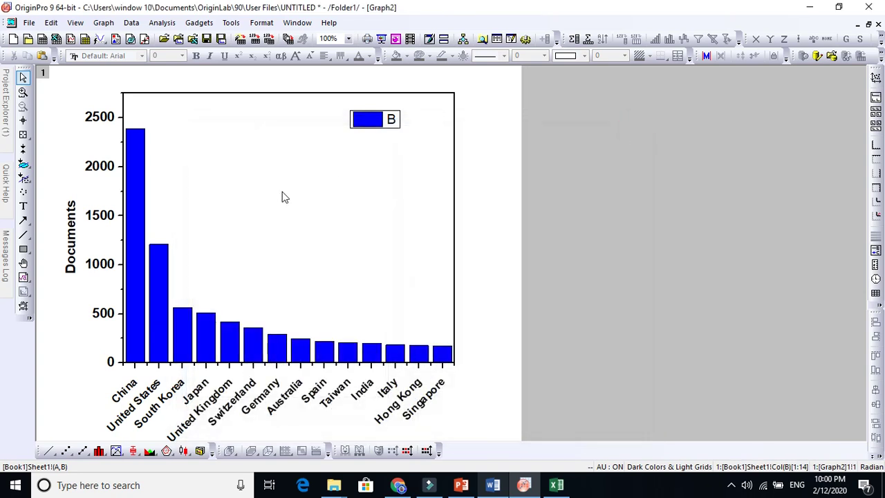
# - Colour the China bar navy, the United States bar cyan and the South Korea bar pink
pyautogui.click(135, 201)
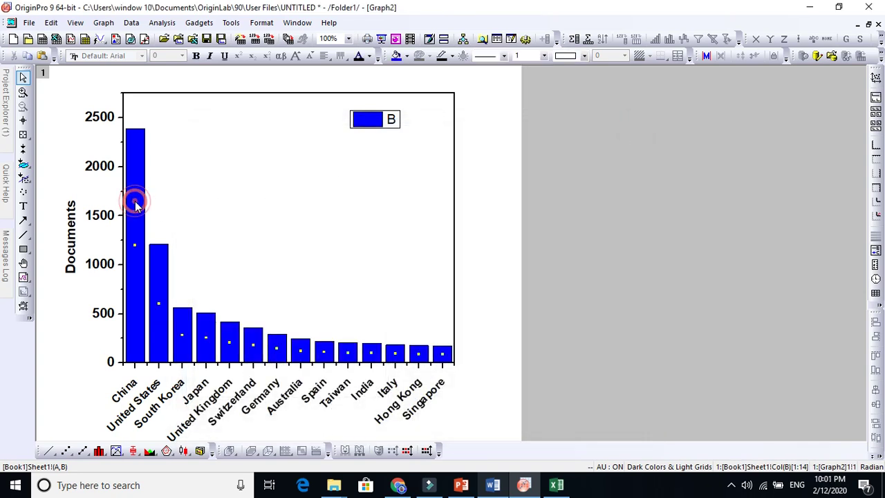
pyautogui.click(135, 249)
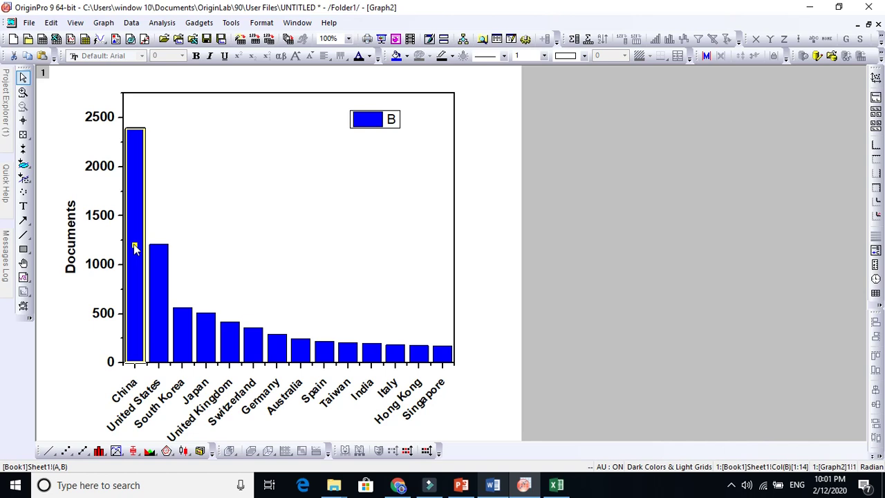
pyautogui.click(406, 56)
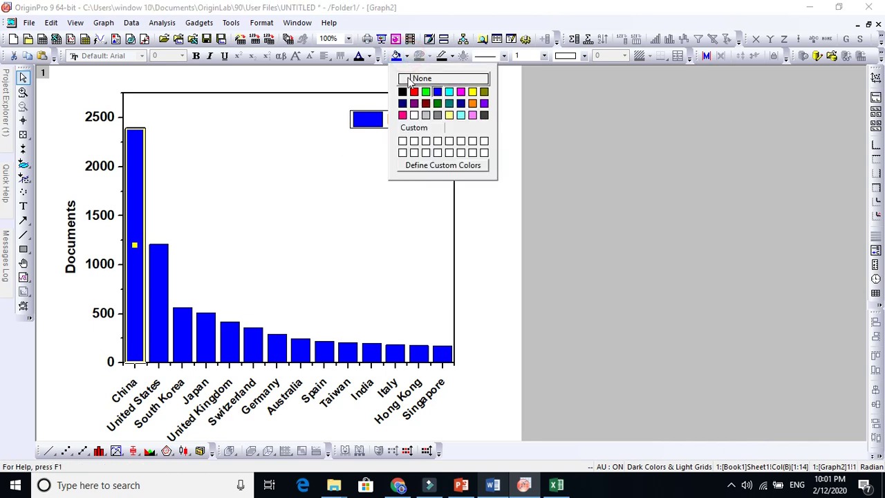
pyautogui.click(401, 104)
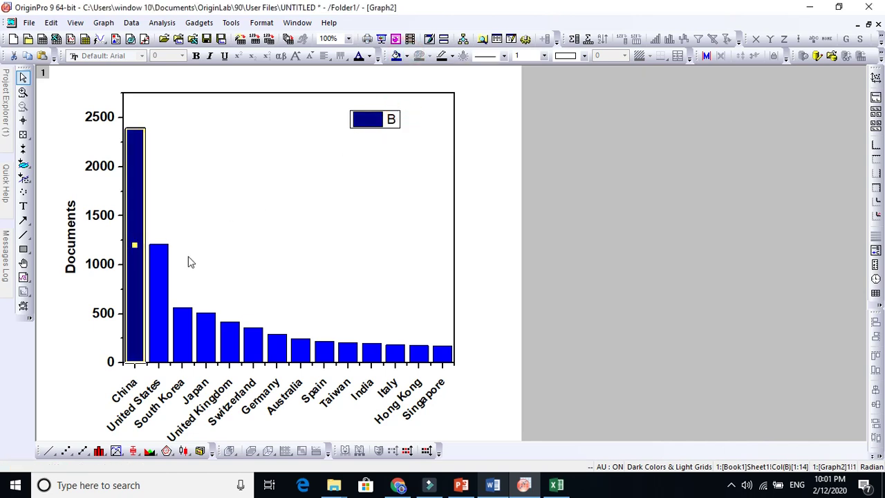
pyautogui.click(156, 275)
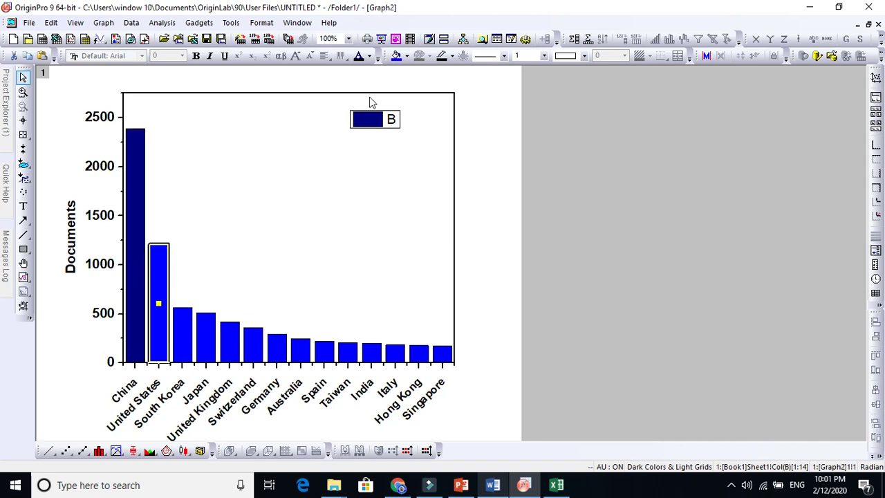
pyautogui.click(397, 56)
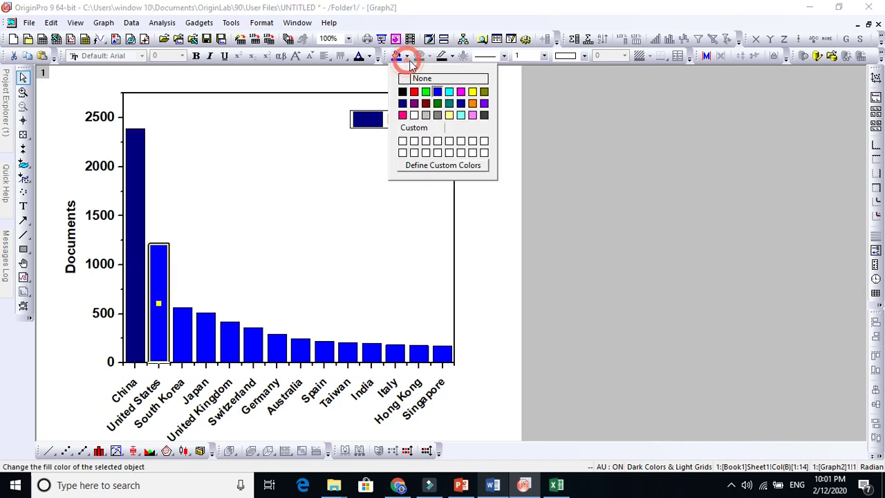
pyautogui.click(449, 91)
pyautogui.click(183, 331)
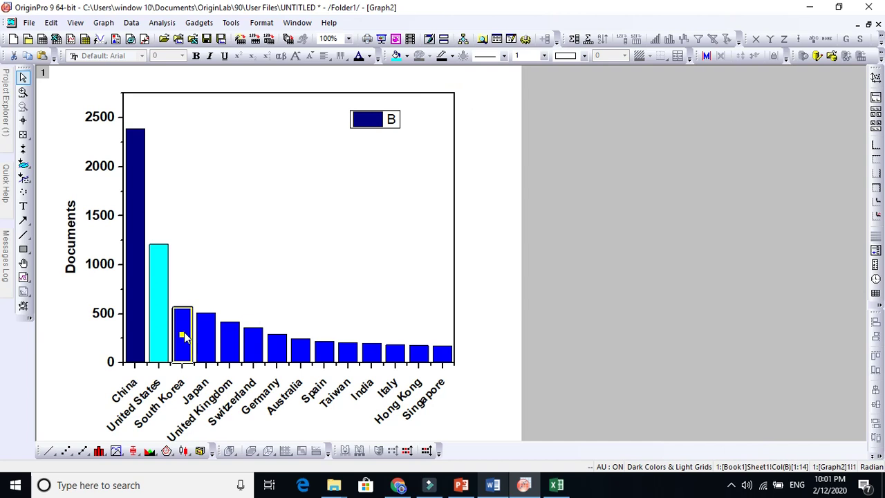
pyautogui.click(407, 57)
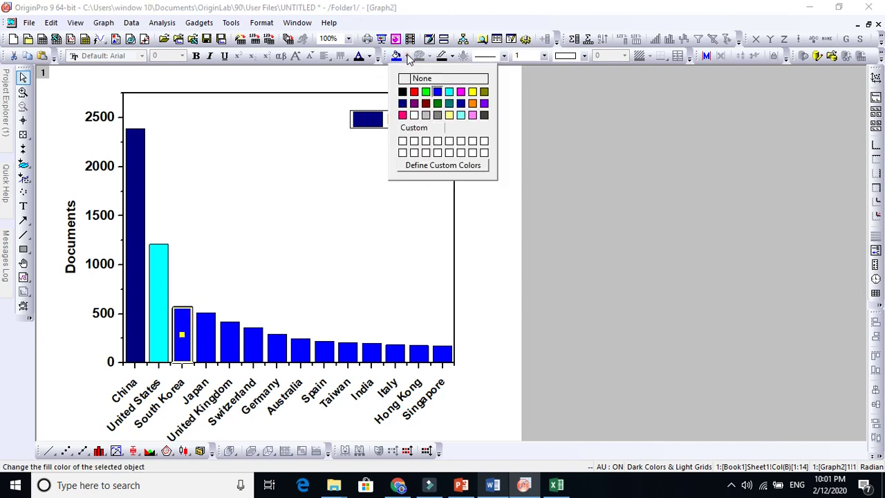
pyautogui.click(402, 115)
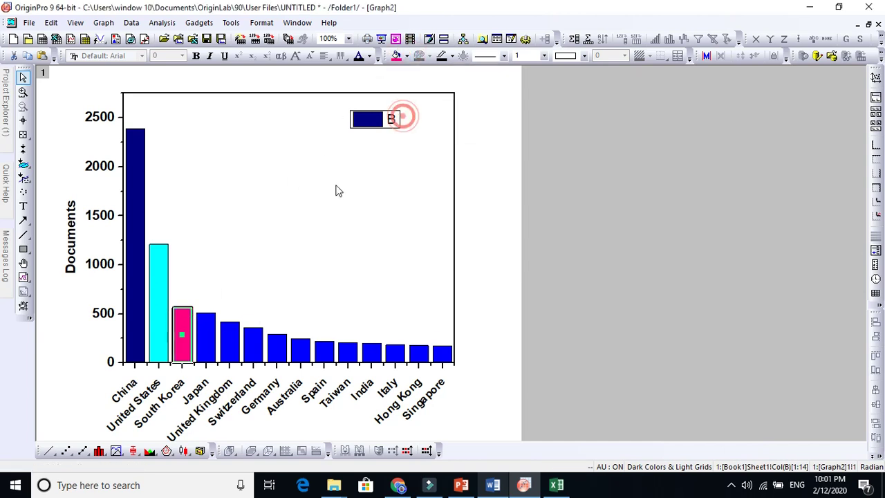
# - Colour the Japan bar light magenta, the United Kingdom bar green and the Switzerland bar yellow
pyautogui.click(205, 336)
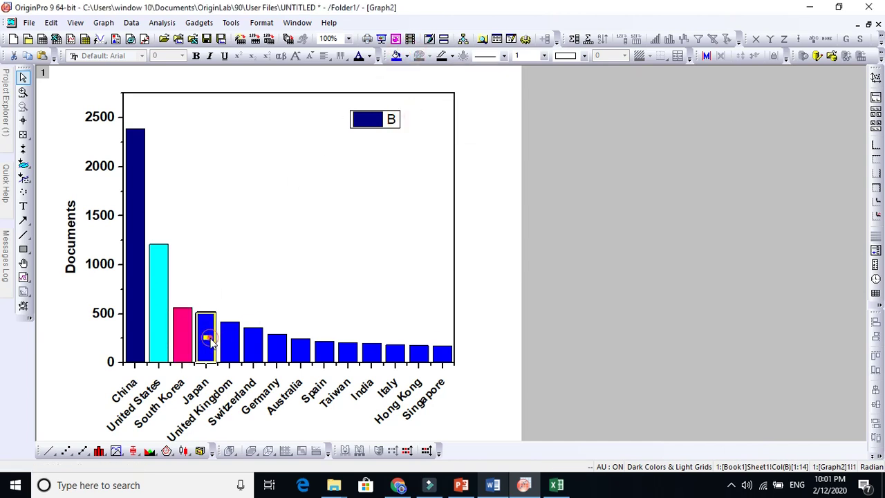
pyautogui.click(408, 58)
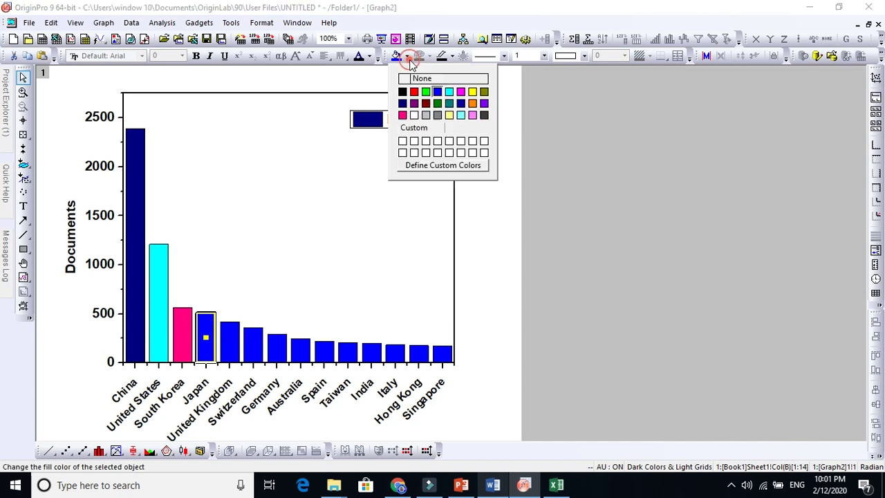
pyautogui.click(472, 116)
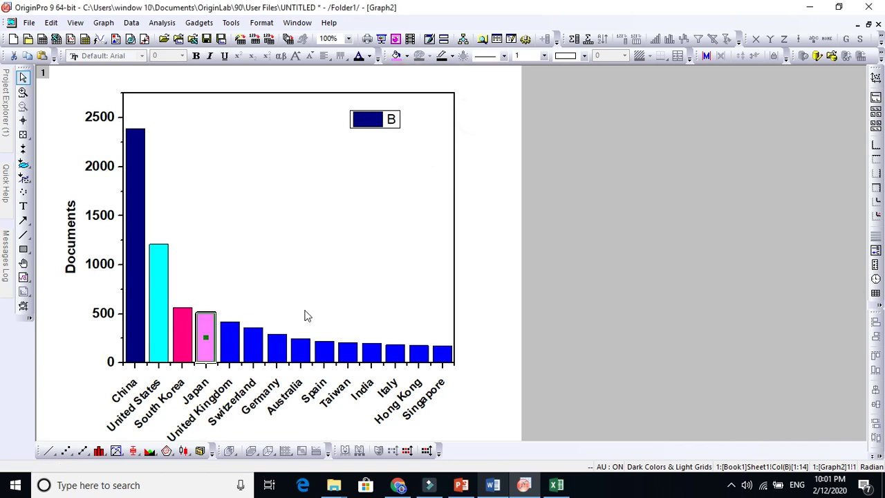
pyautogui.click(238, 347)
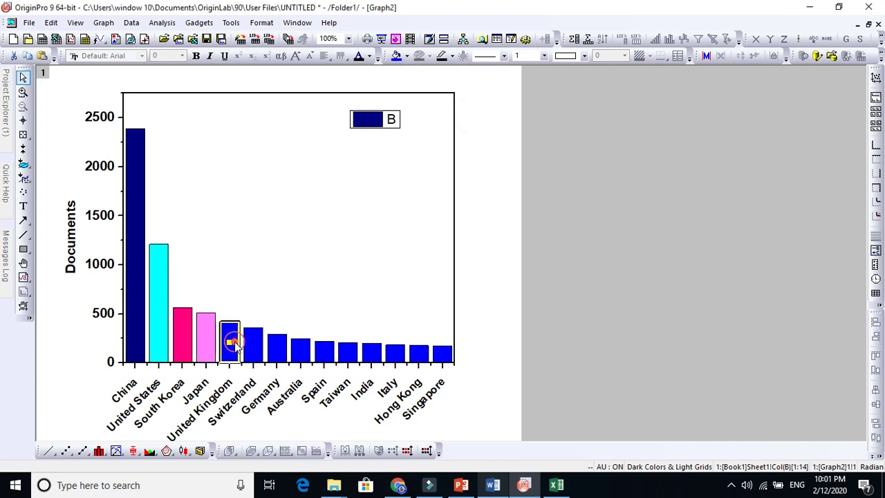
pyautogui.click(409, 58)
pyautogui.click(425, 91)
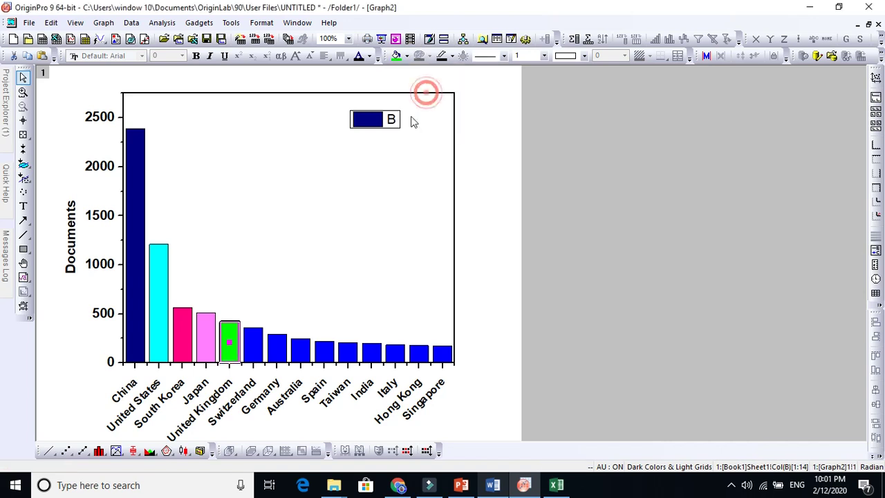
pyautogui.click(253, 354)
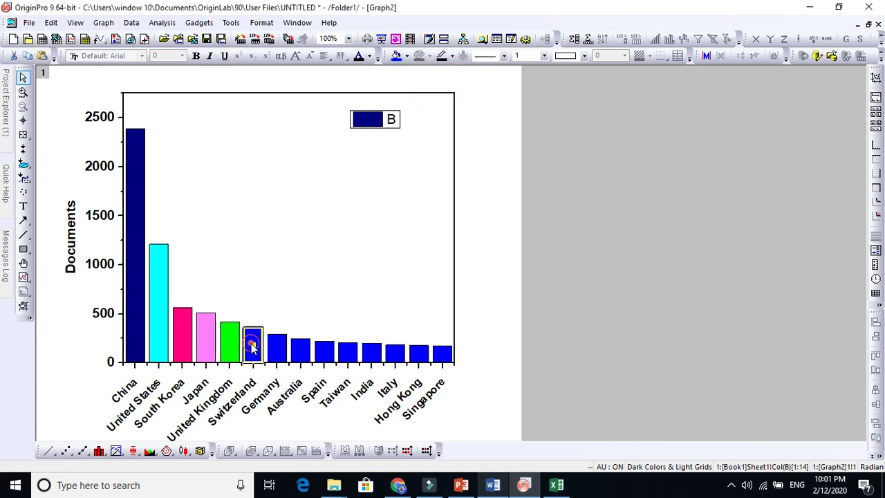
pyautogui.click(408, 57)
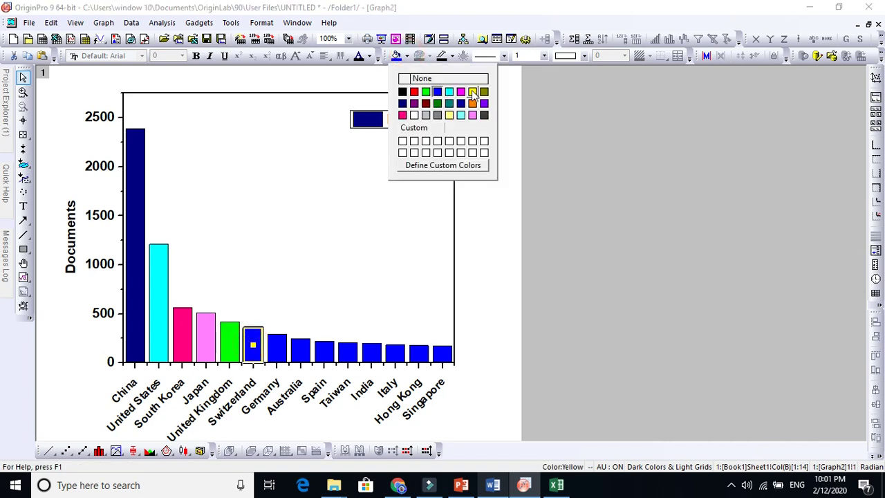
pyautogui.click(472, 92)
# - Colour the Germany bar dark yellow (olive), the Spain bar black and the India bar cyan
pyautogui.click(280, 345)
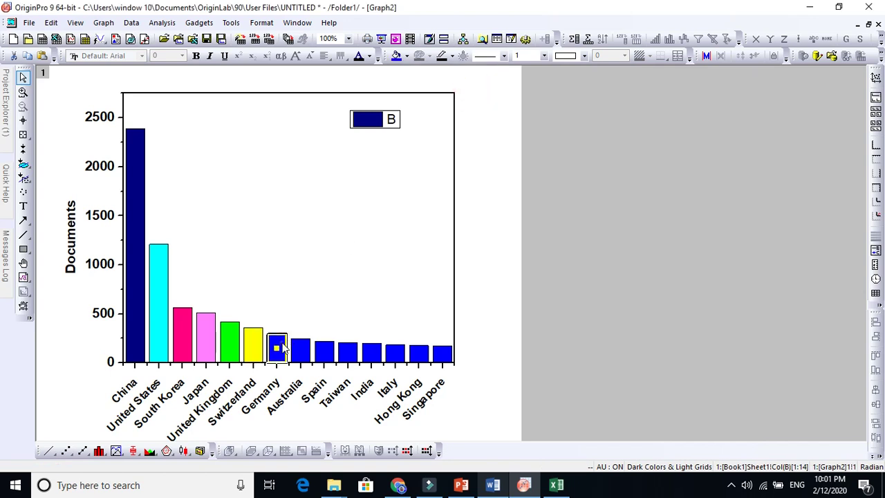
pyautogui.click(407, 56)
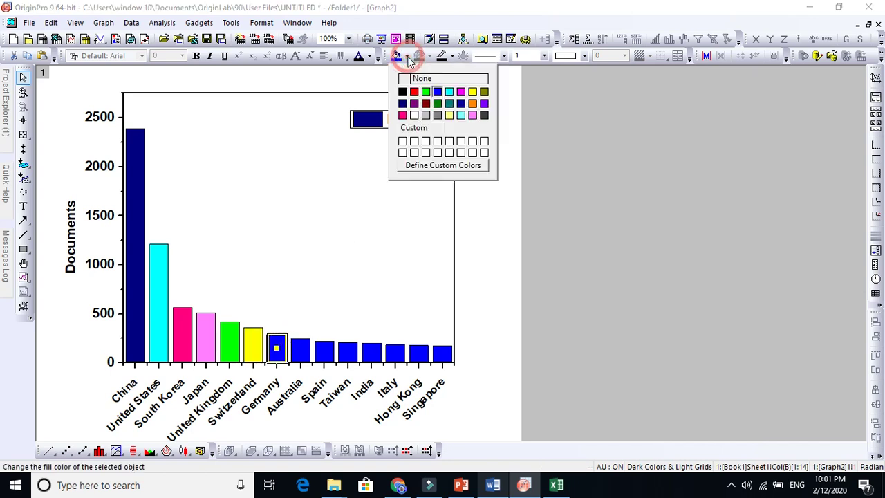
pyautogui.click(484, 92)
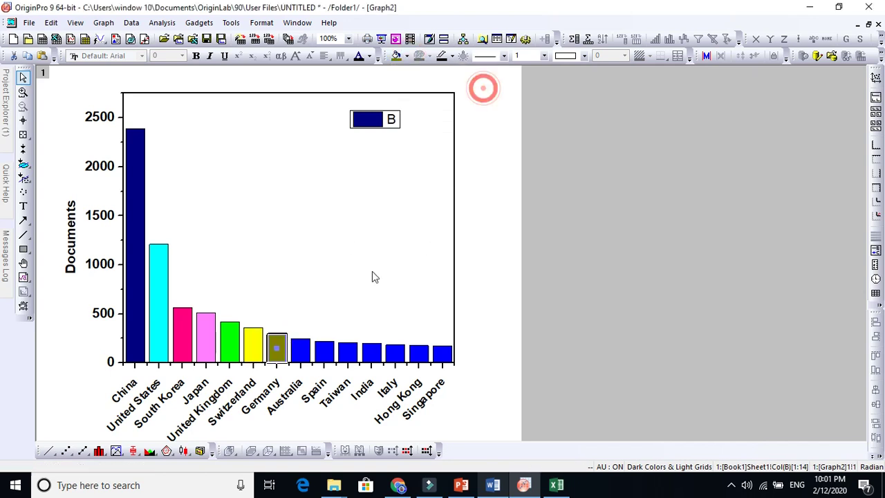
pyautogui.click(325, 351)
pyautogui.click(406, 56)
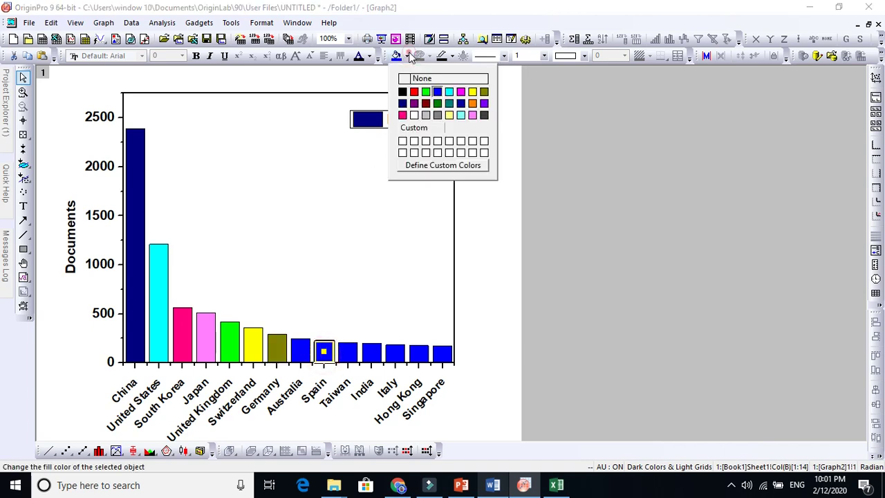
pyautogui.click(402, 92)
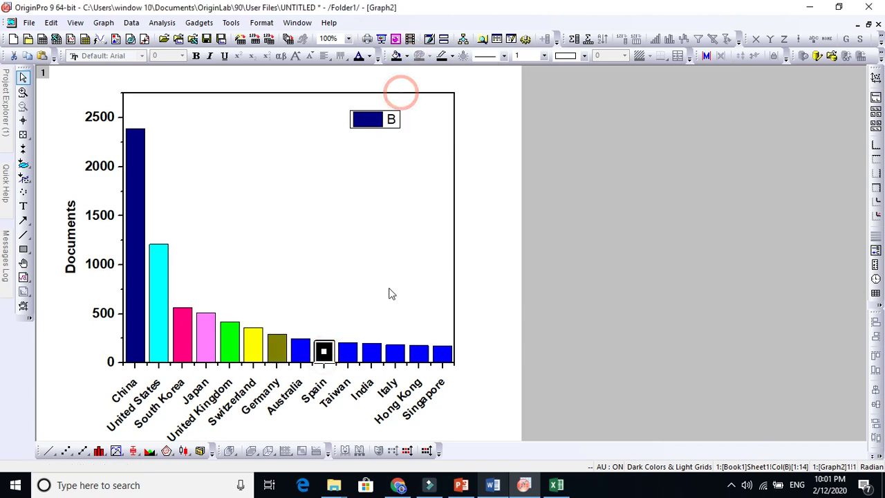
pyautogui.click(373, 354)
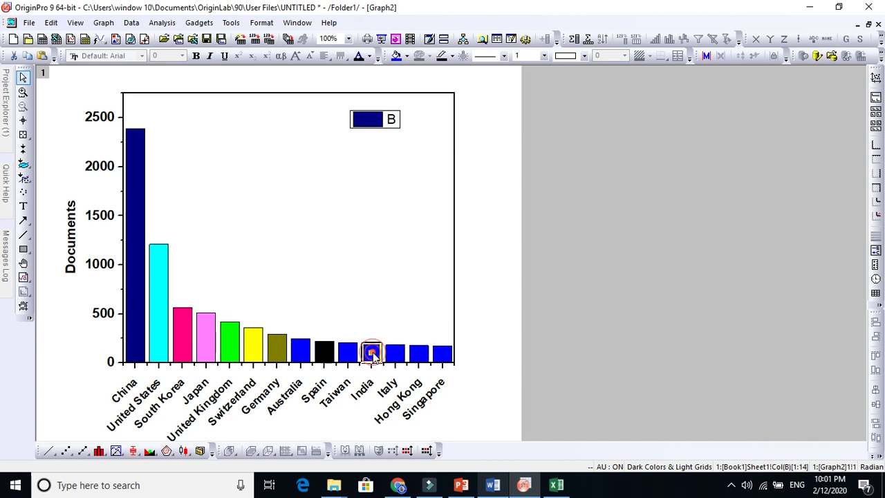
pyautogui.click(407, 56)
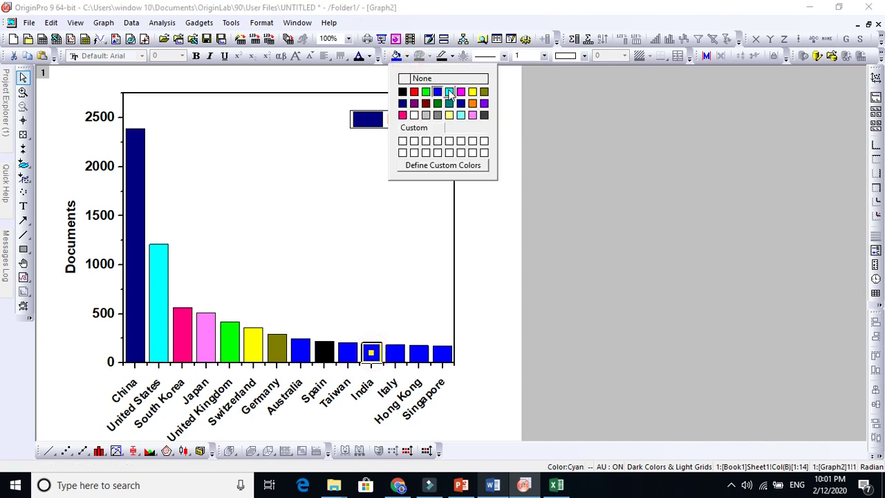
pyautogui.click(448, 91)
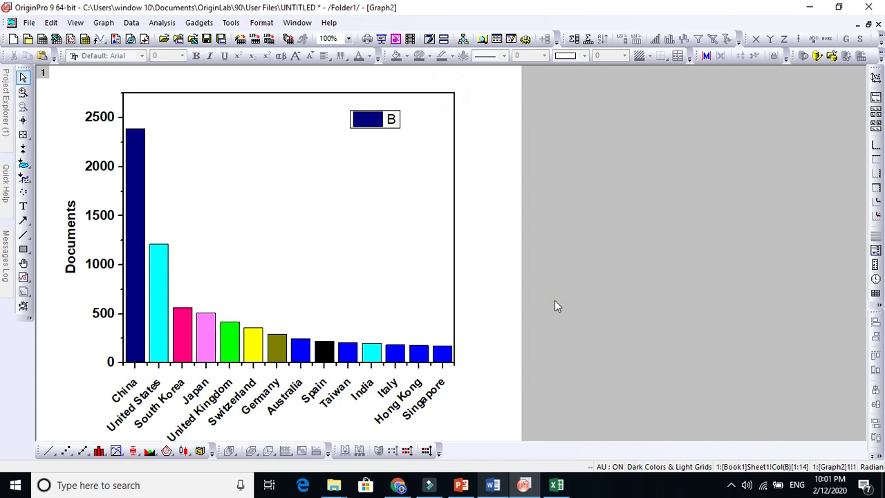
# - Replace the legend's placeholder text with 'Documents' and make it bold
pyautogui.moveTo(428, 174); pyautogui.dragTo(338, 95)
pyautogui.doubleClick(394, 122)
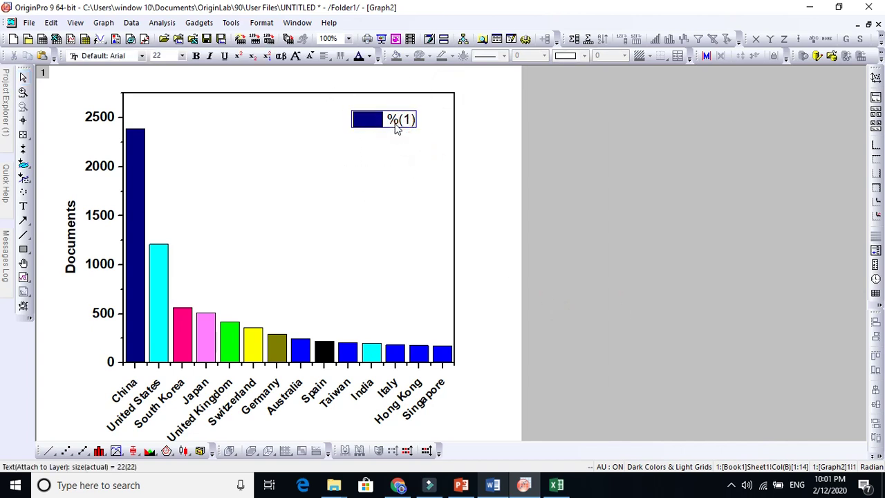
pyautogui.press('BackSpace')
pyautogui.write('Documents')
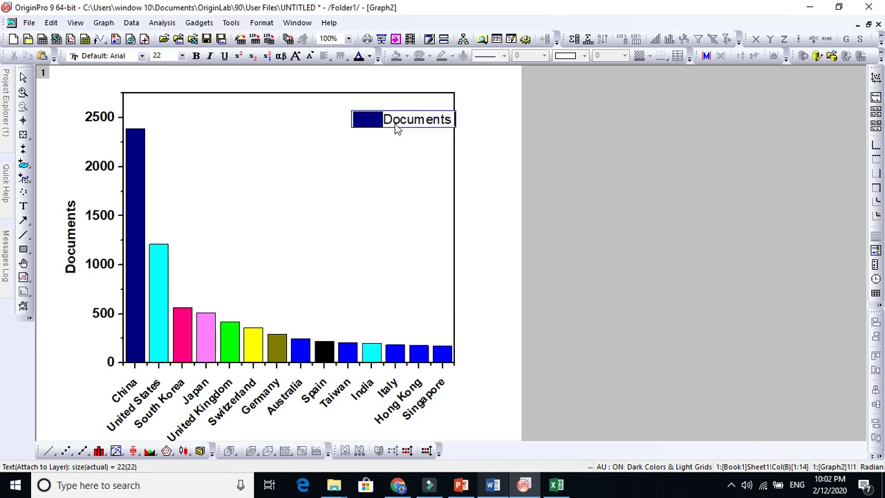
pyautogui.doubleClick(408, 121)
pyautogui.hotkey('ctrl', 'b')
pyautogui.click(508, 130)
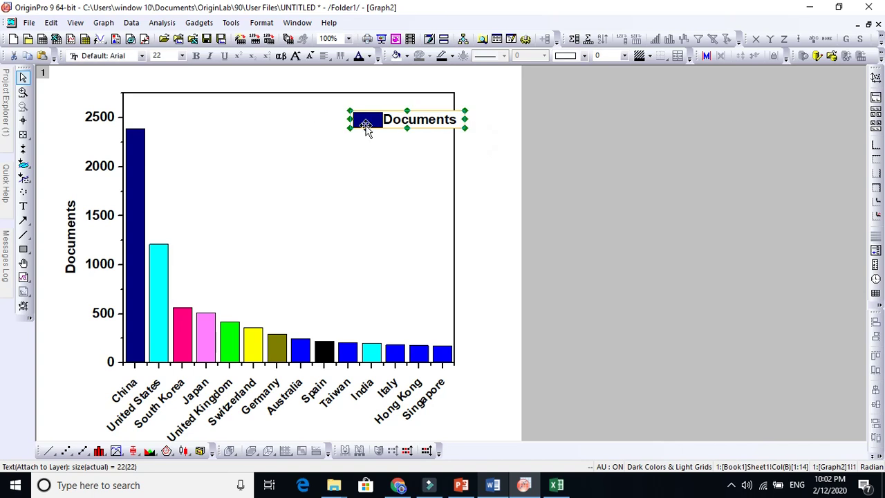
# - Move the 'Documents' legend further left inside the plot frame
pyautogui.click(364, 123)
pyautogui.moveTo(494, 170); pyautogui.dragTo(338, 97)
pyautogui.click(375, 123)
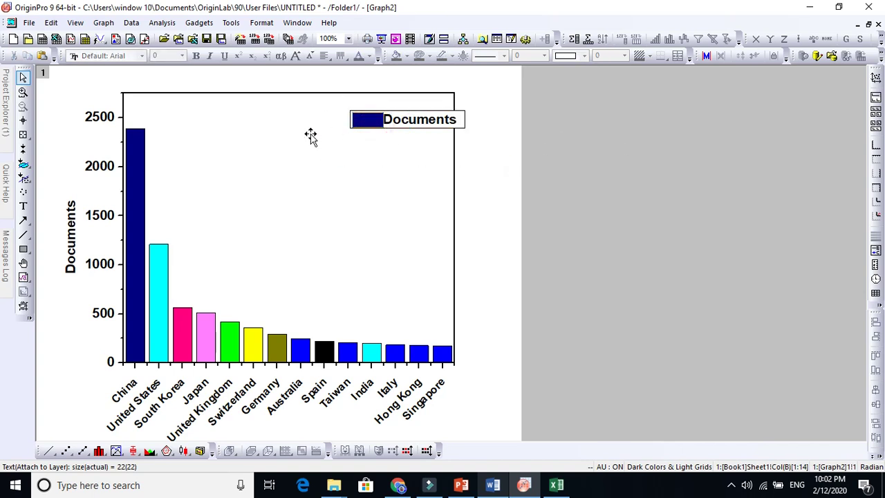
pyautogui.click(379, 124)
pyautogui.moveTo(389, 123); pyautogui.dragTo(351, 119)
pyautogui.click(535, 172)
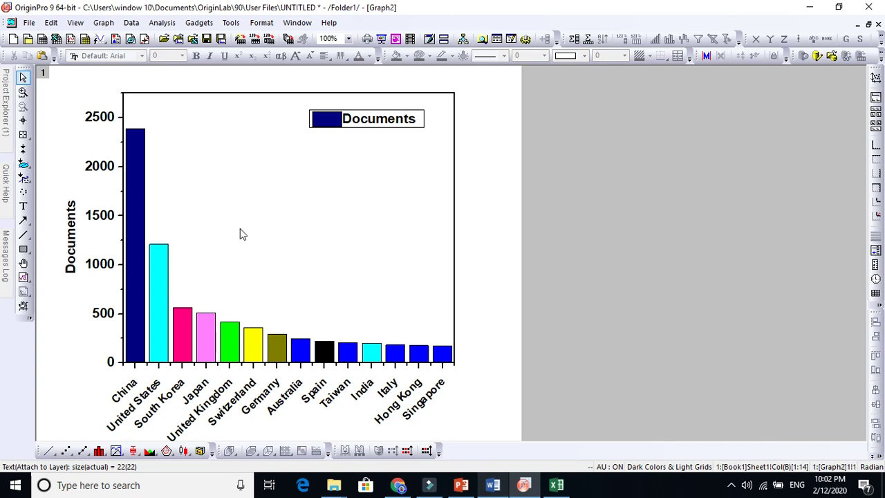
# - Open the United States bar's plot properties and move the window off the chart
pyautogui.doubleClick(160, 270)
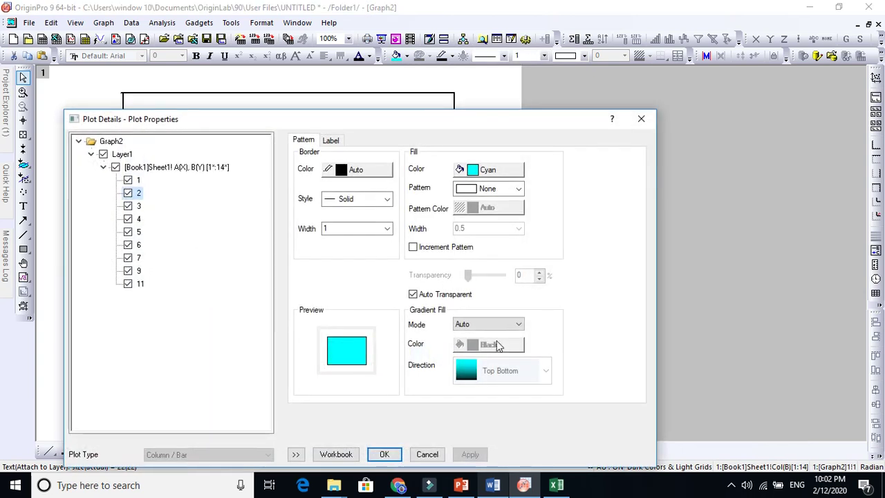
pyautogui.click(295, 454)
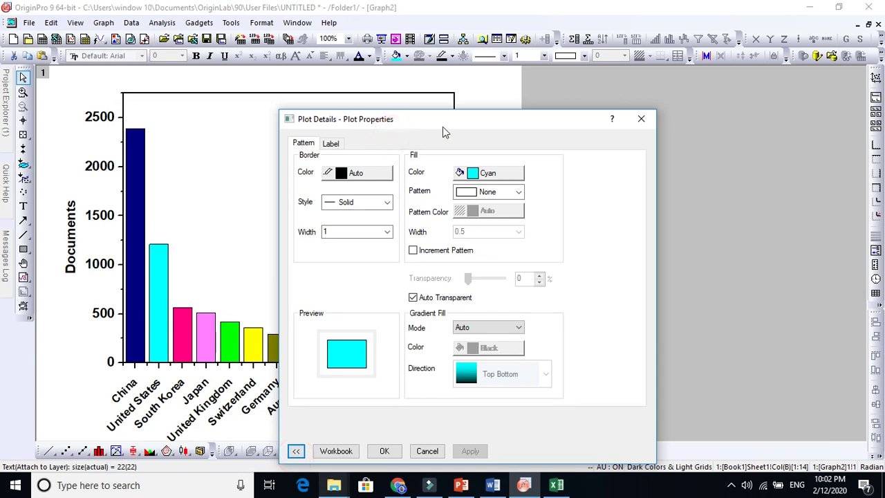
pyautogui.moveTo(479, 118); pyautogui.dragTo(589, 93)
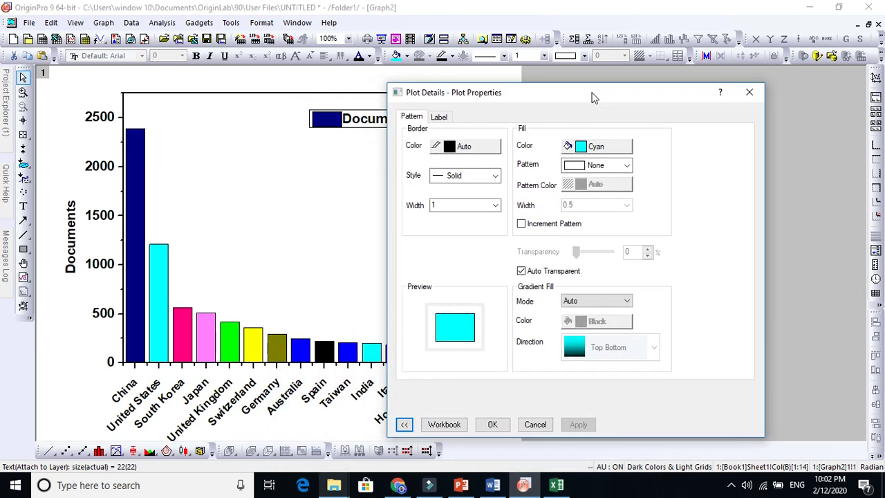
pyautogui.click(439, 118)
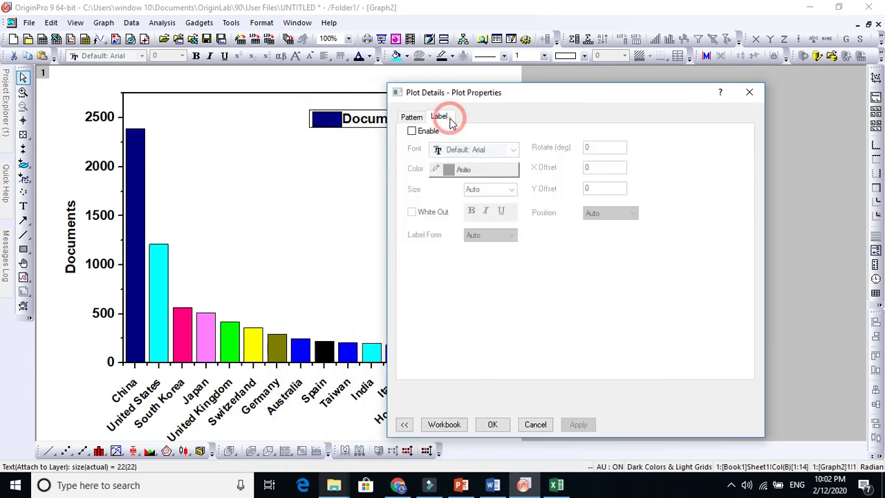
pyautogui.click(412, 117)
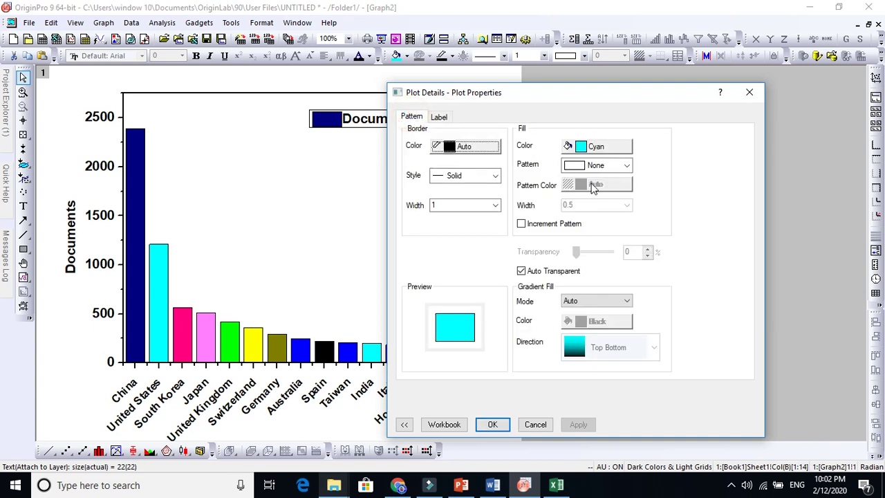
# - Apply a medium diagonal hatch with magenta pattern lines to the United States bar
pyautogui.click(602, 170)
pyautogui.click(596, 199)
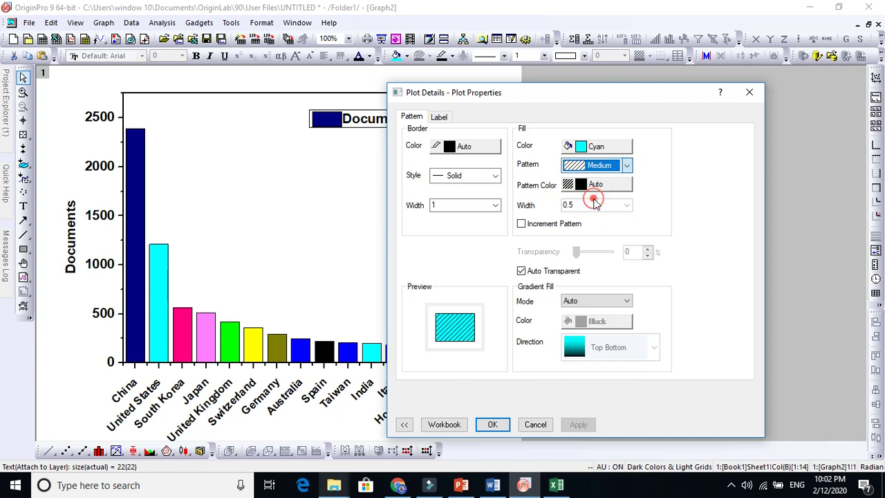
pyautogui.click(584, 423)
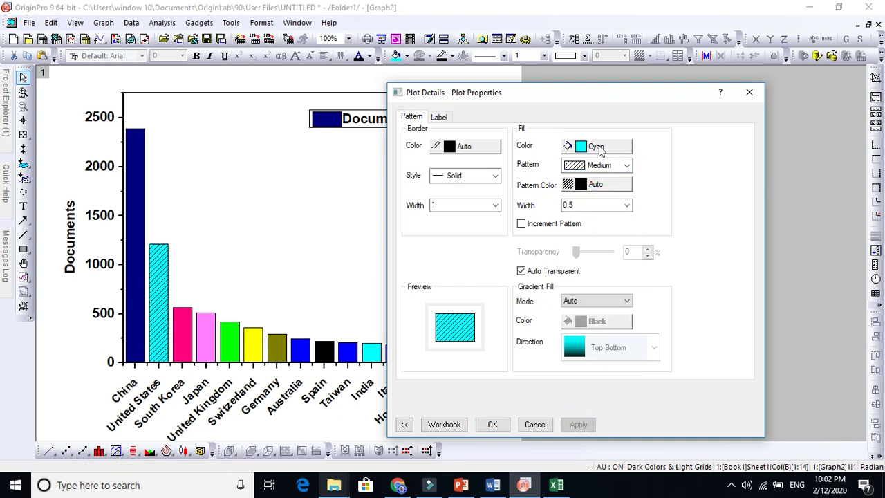
pyautogui.click(607, 185)
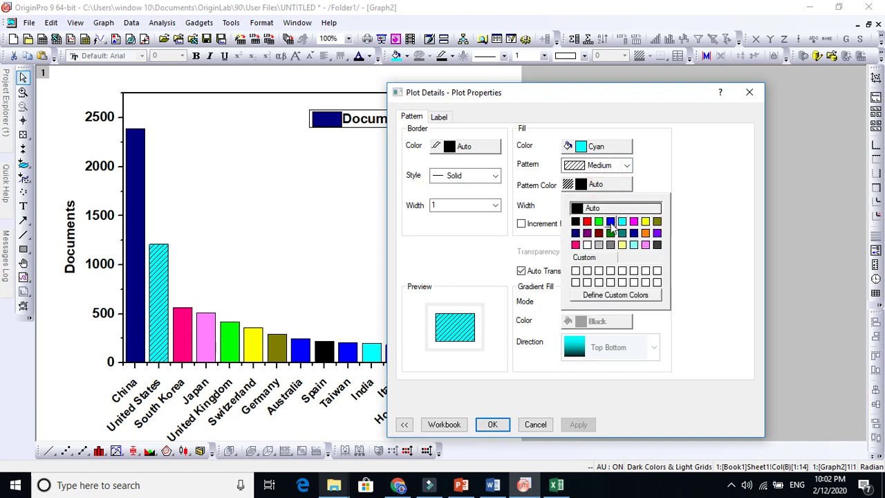
pyautogui.click(633, 221)
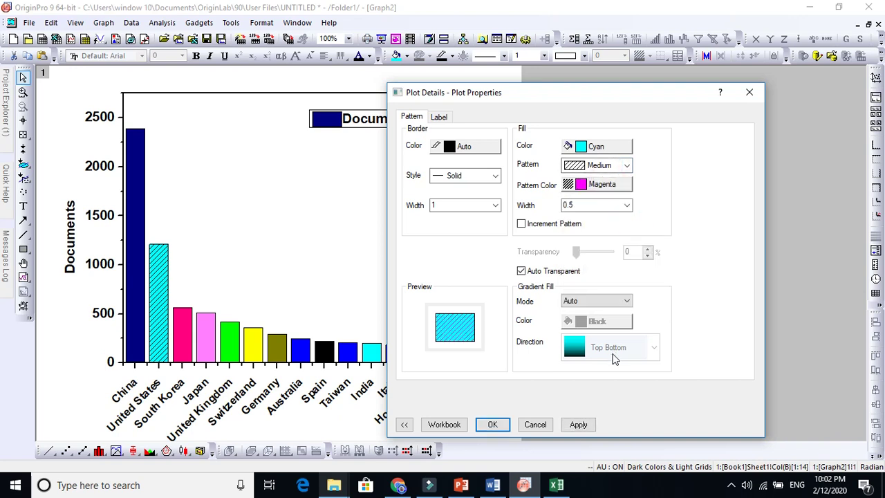
pyautogui.click(584, 425)
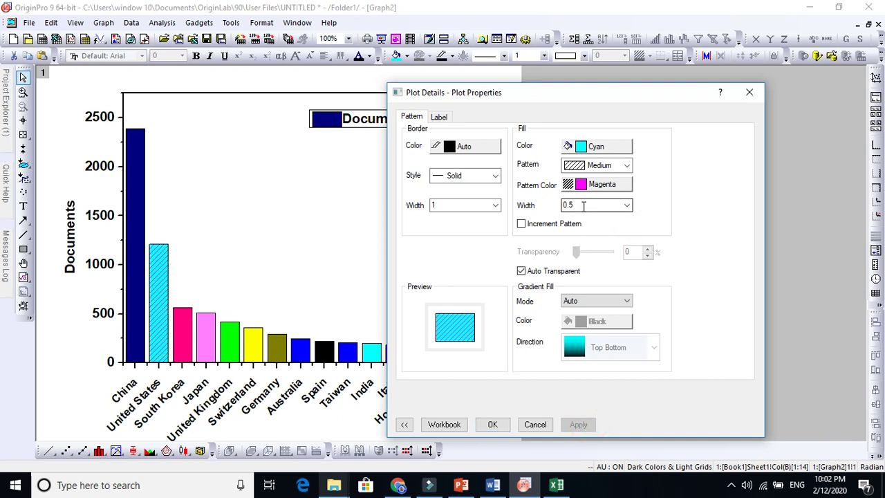
# - Switch the United States bar's pattern to medium crosshatch, apply it and close properties
pyautogui.click(591, 165)
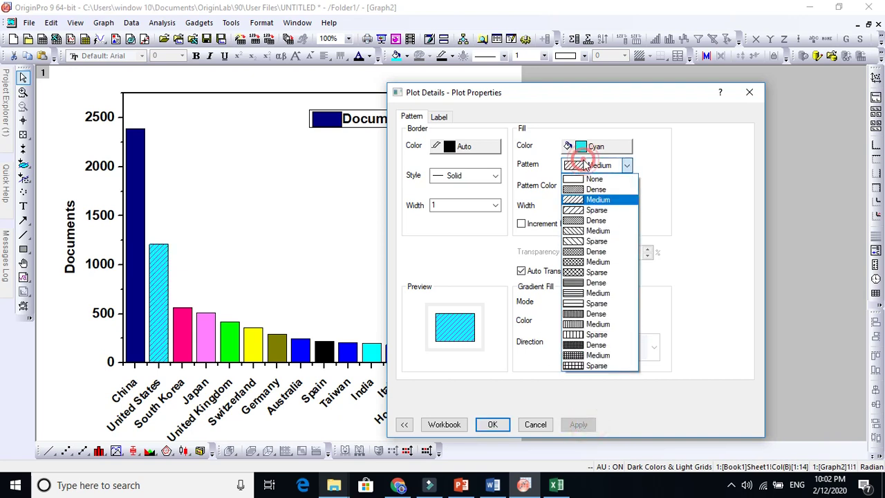
pyautogui.click(591, 261)
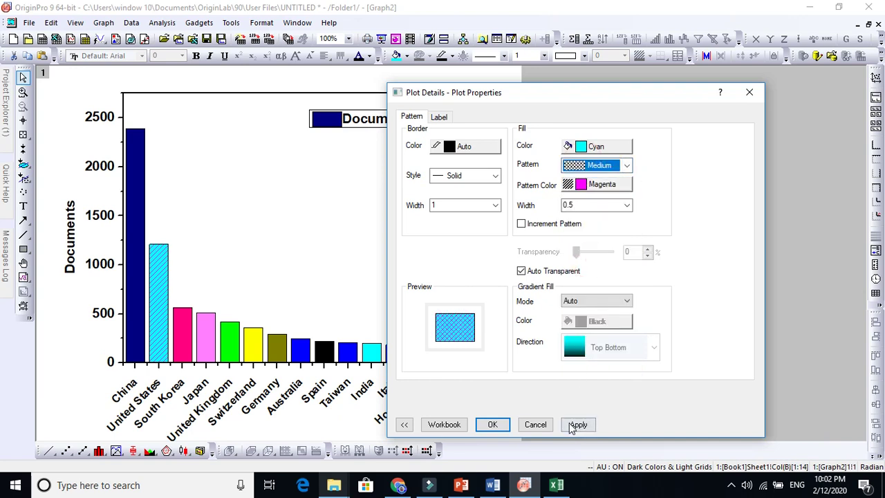
pyautogui.click(570, 425)
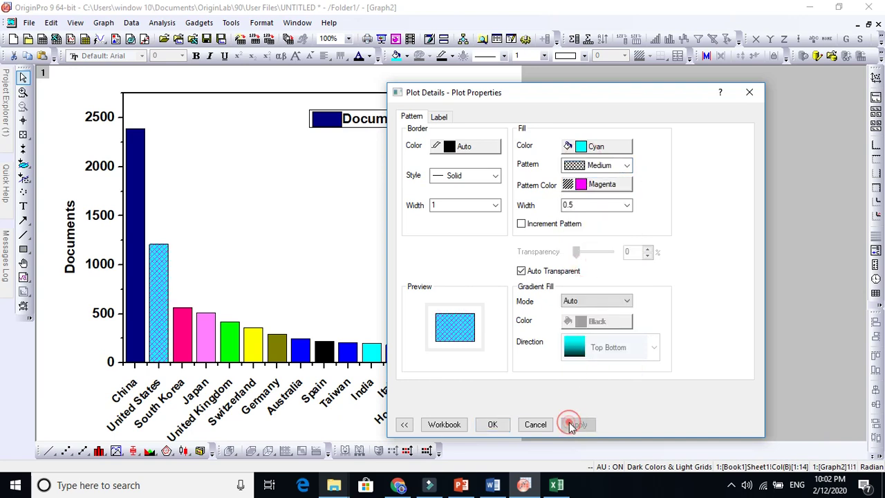
pyautogui.click(492, 424)
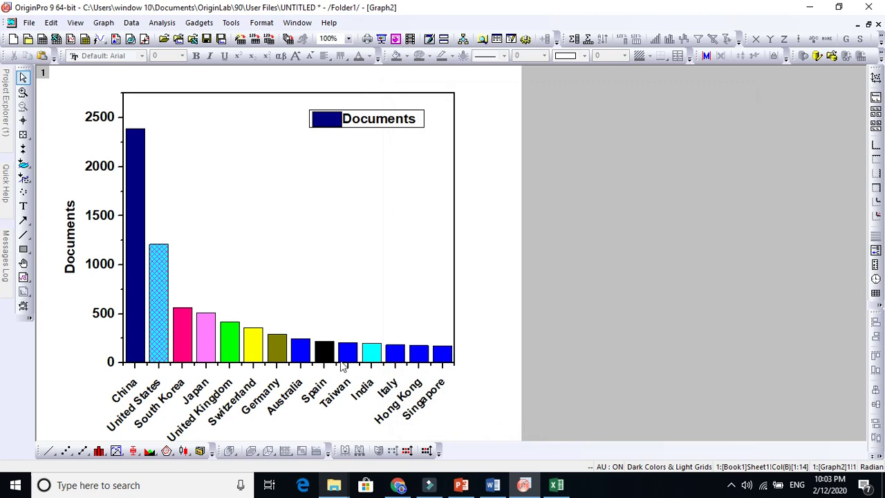
# - Select the China bar on its own and open its plot properties
pyautogui.click(136, 275)
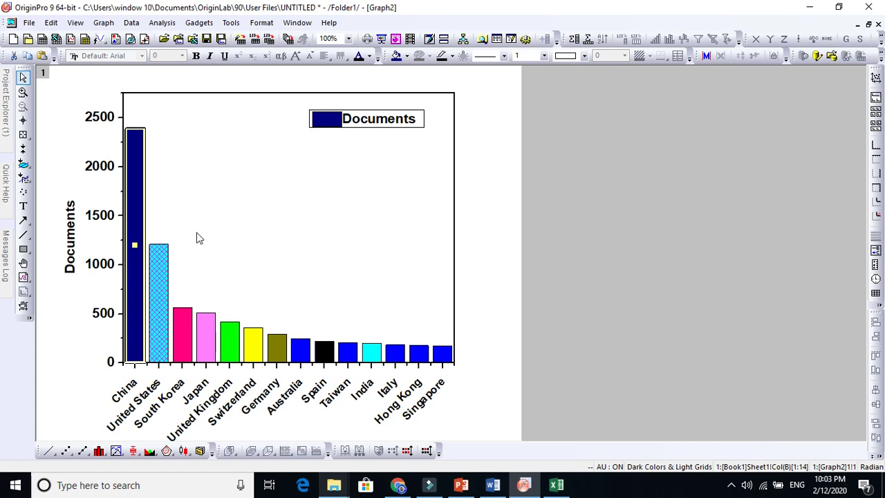
pyautogui.click(195, 234)
pyautogui.click(136, 235)
pyautogui.click(236, 247)
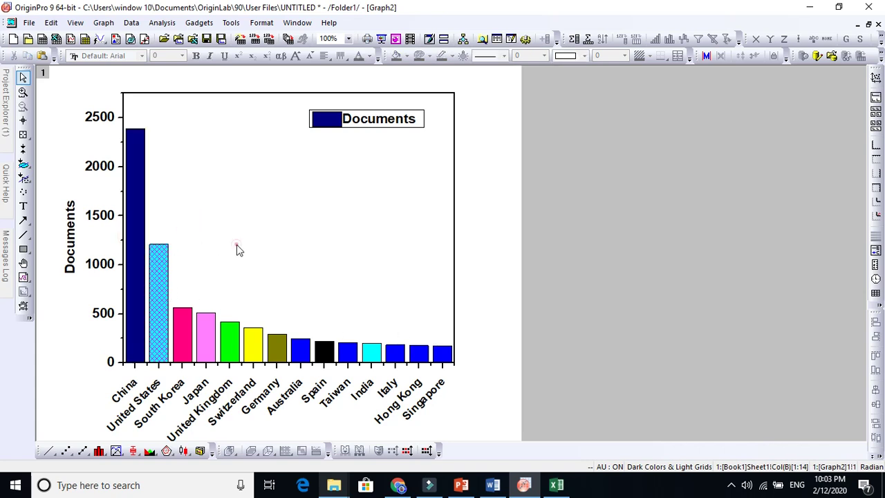
pyautogui.click(134, 246)
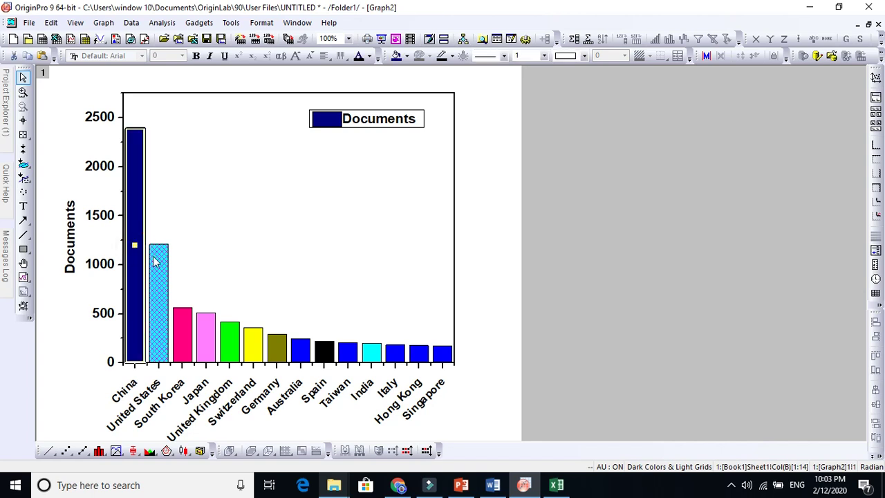
pyautogui.click(157, 254)
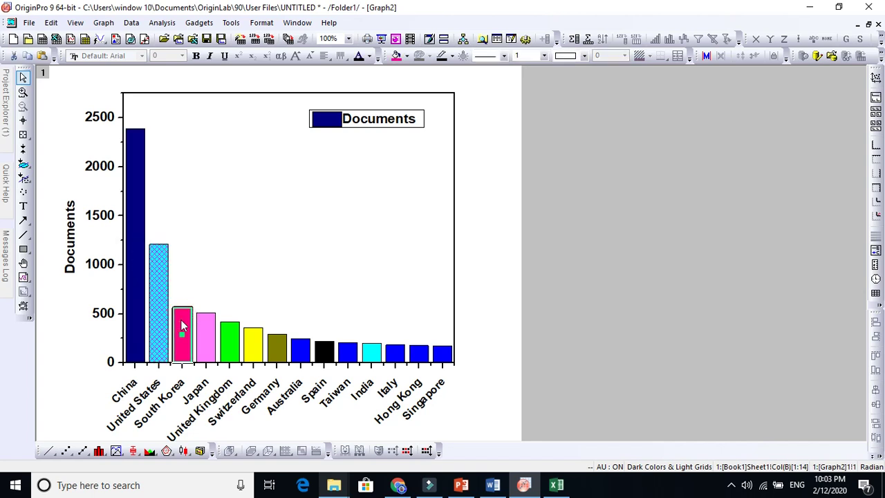
pyautogui.click(138, 285)
pyautogui.doubleClick(138, 285)
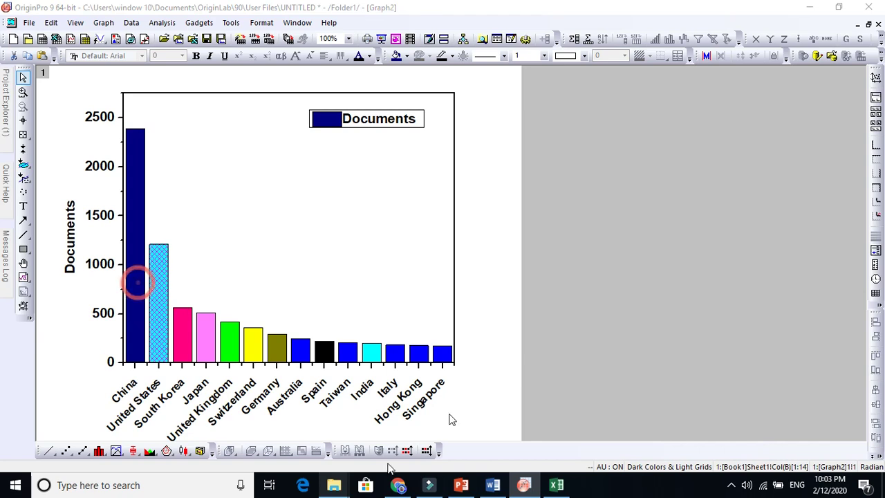
# - Give the China bar a dense fill pattern with red pattern lines, then confirm
pyautogui.click(516, 189)
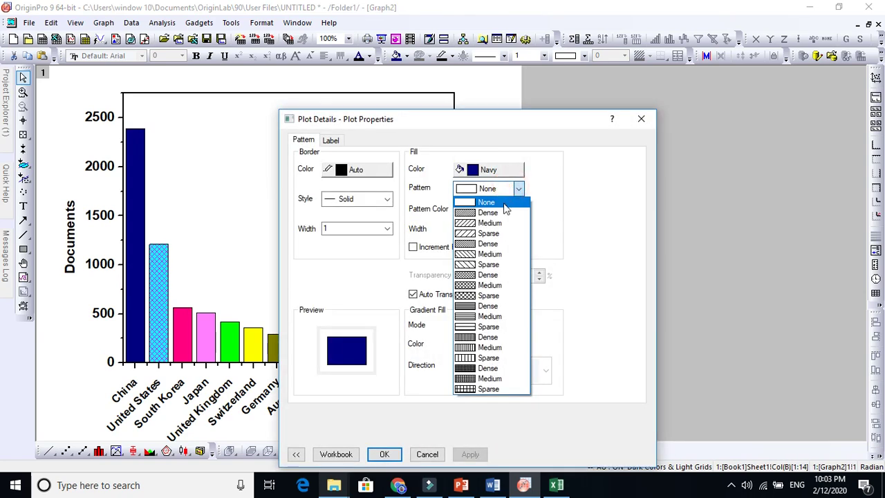
pyautogui.click(484, 367)
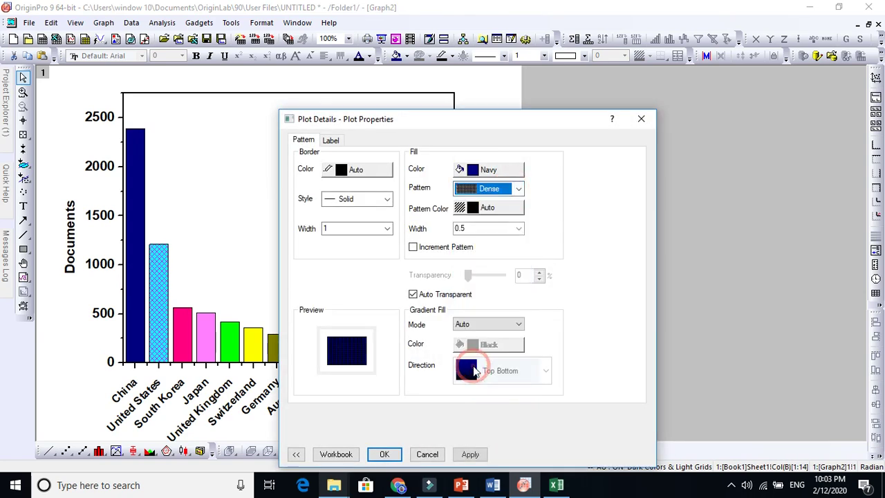
pyautogui.click(471, 456)
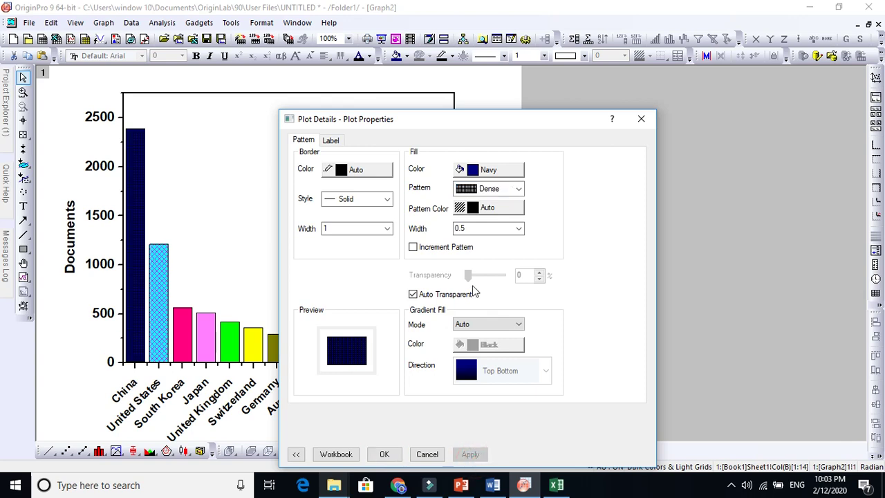
pyautogui.click(486, 208)
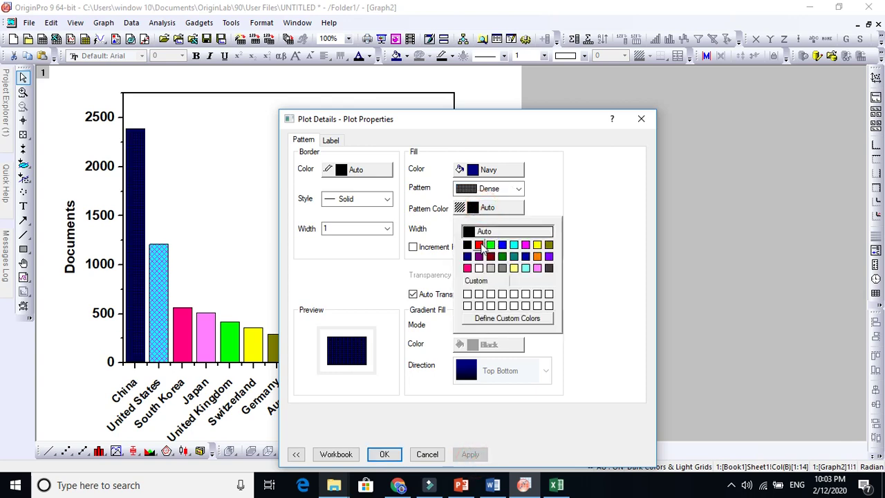
pyautogui.click(481, 249)
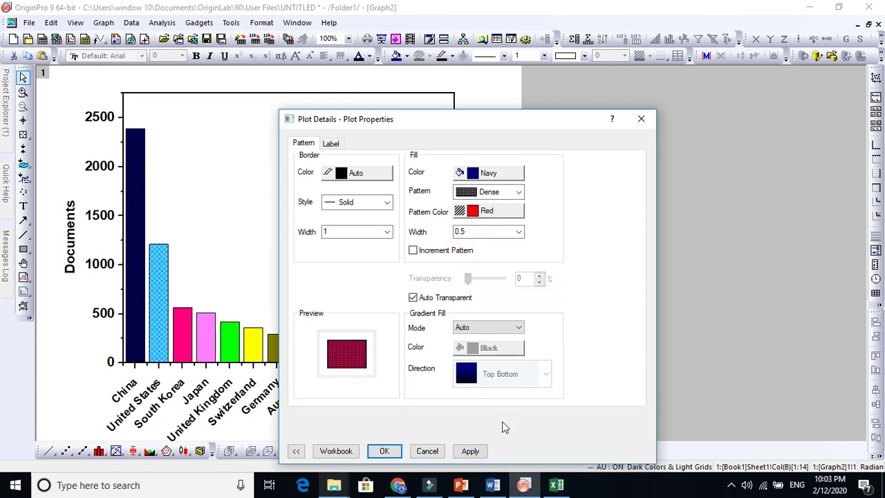
pyautogui.click(472, 451)
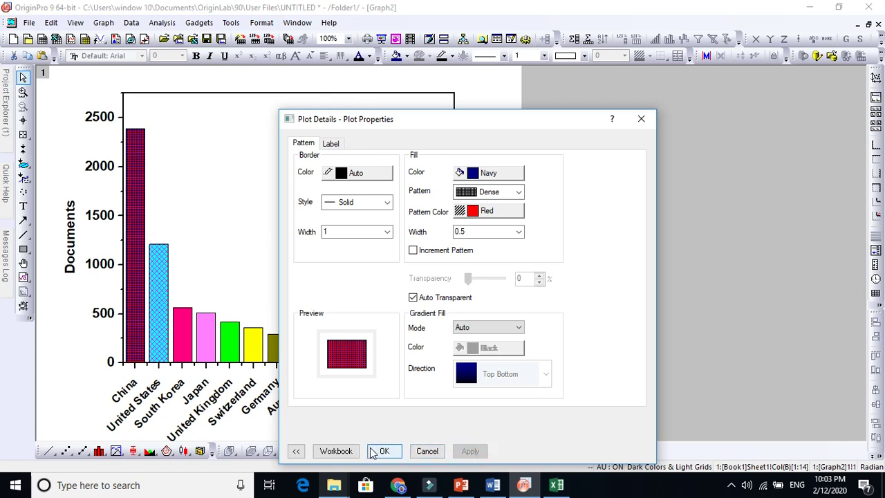
pyautogui.click(386, 450)
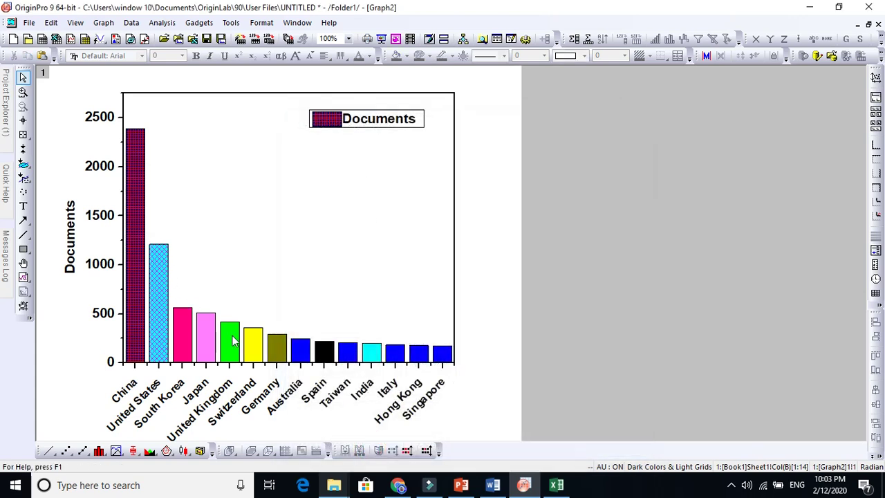